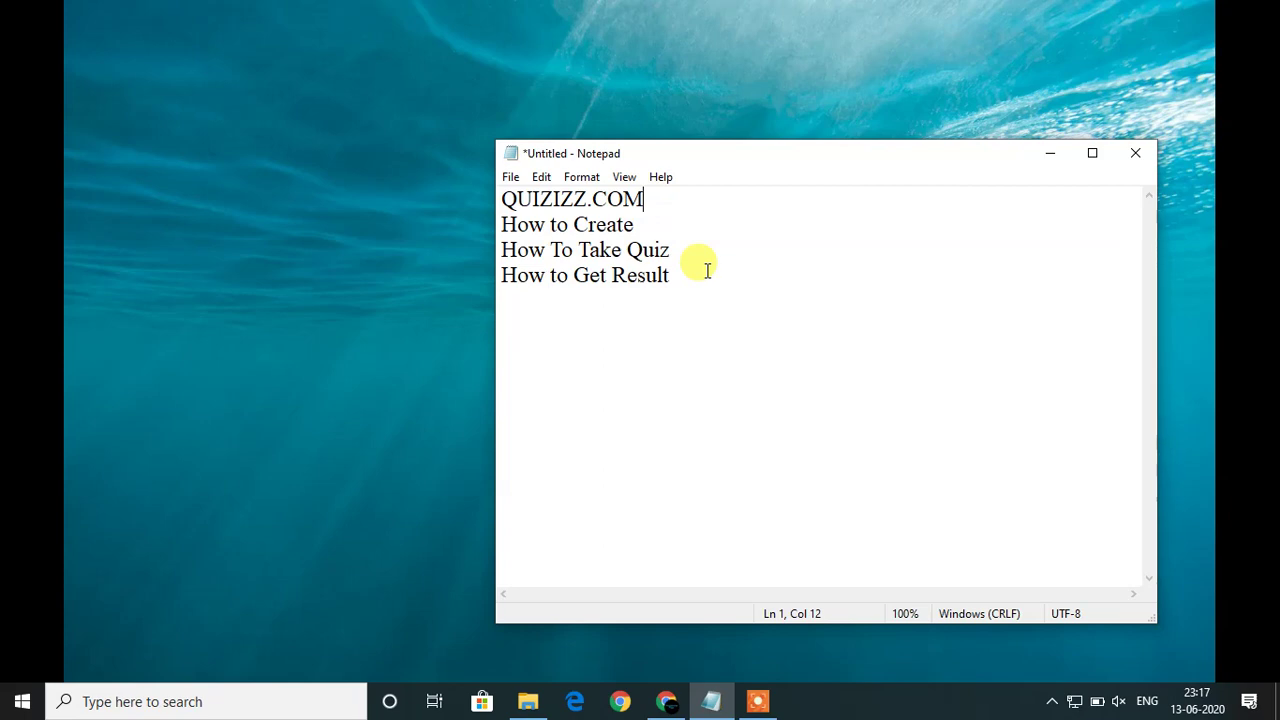
# Switch to Chrome and open the Quizizz login page from the Google results for "quizizz login".
pyautogui.hotkey('alt', 'Tab')
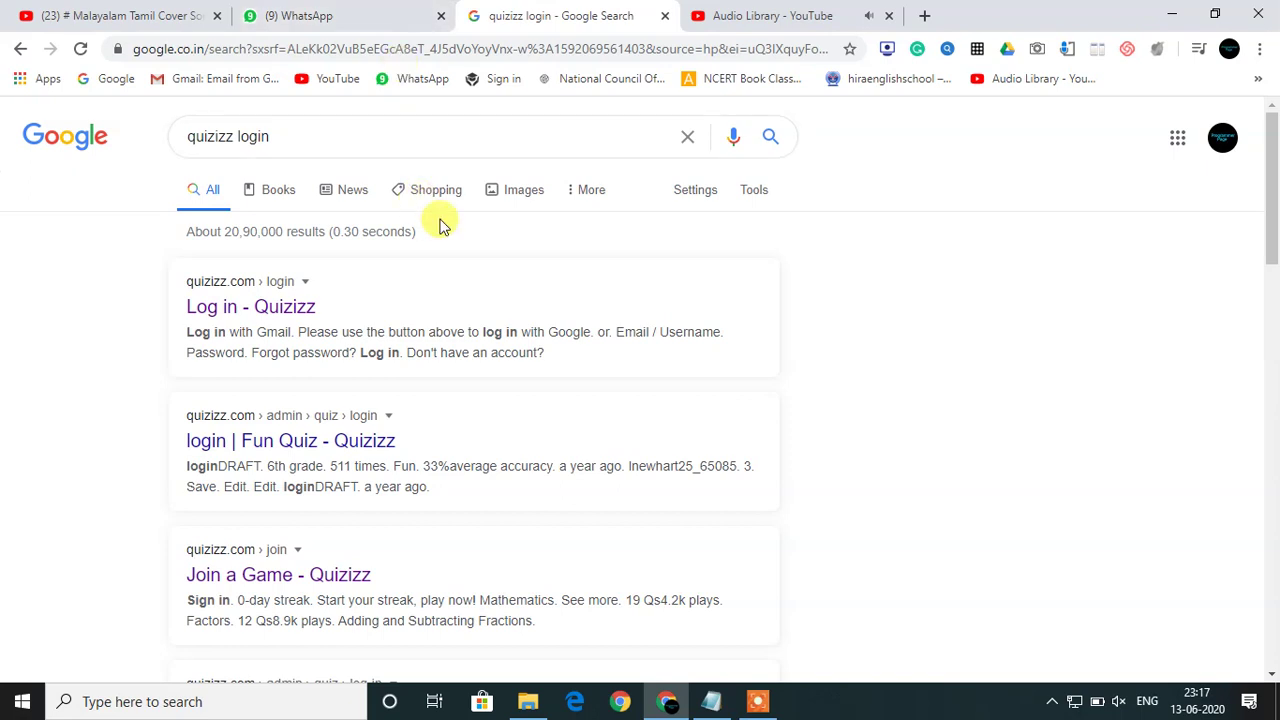
pyautogui.click(300, 134)
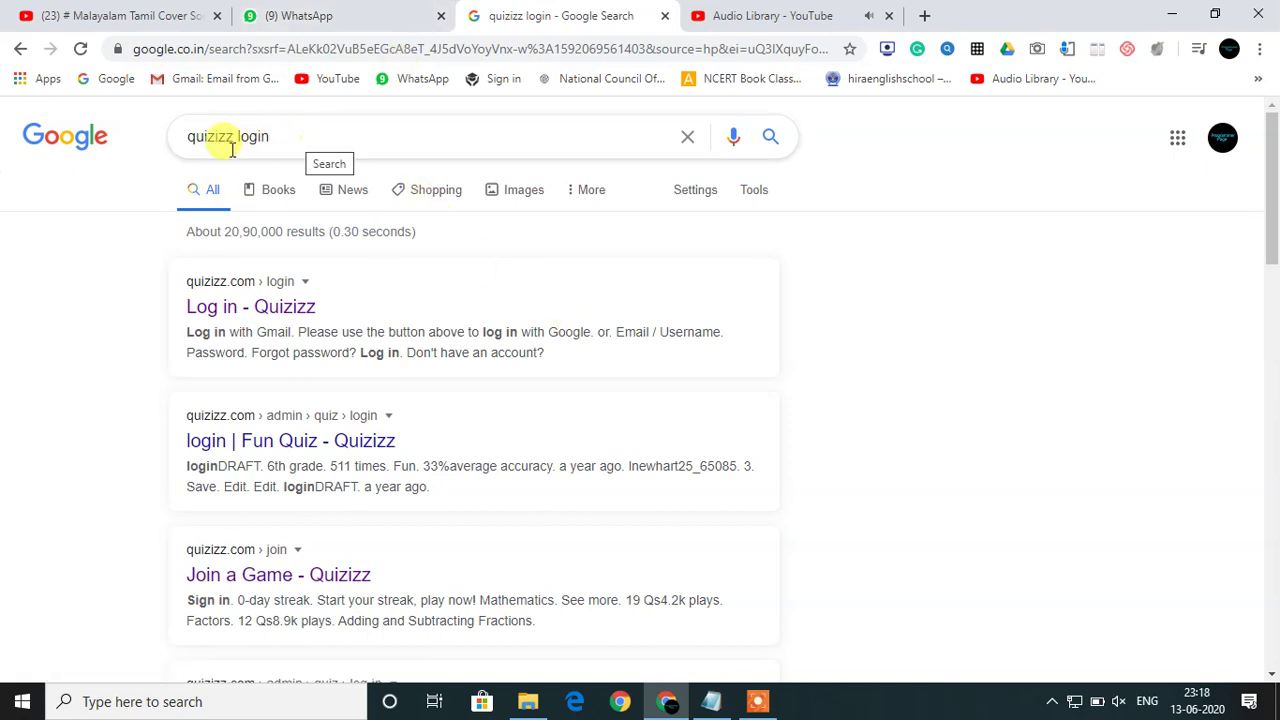
pyautogui.click(228, 314)
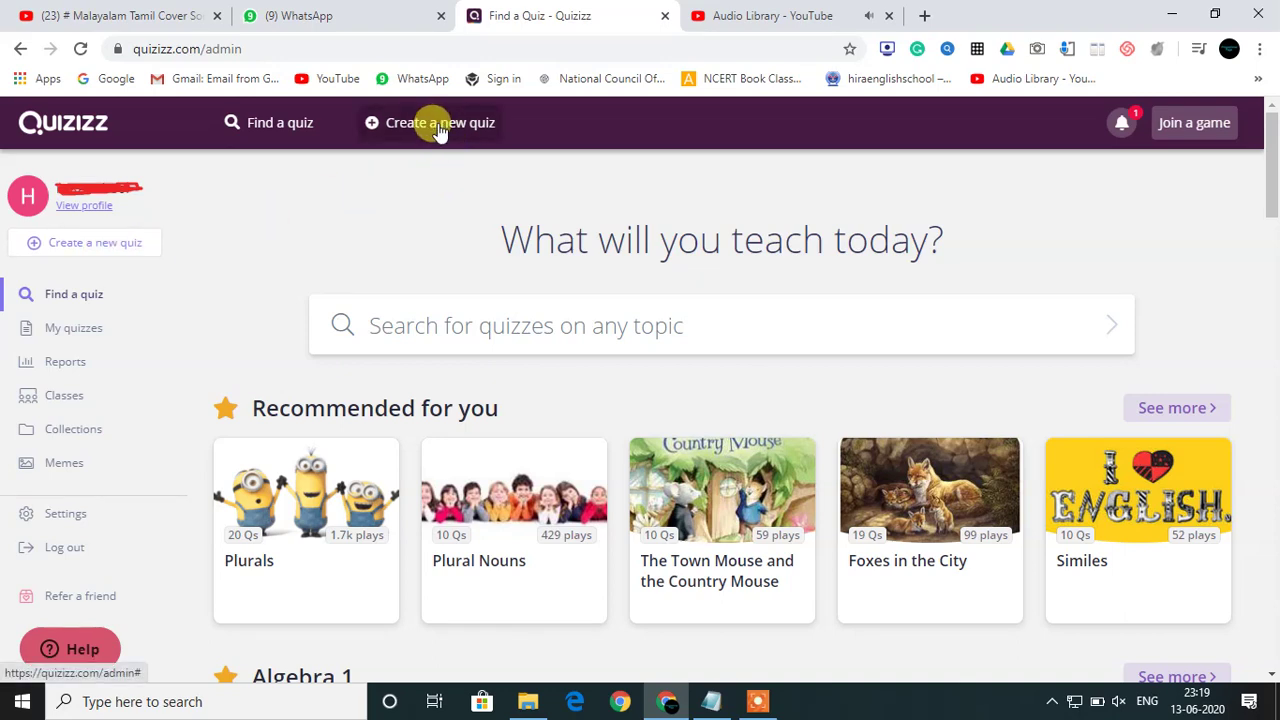
# Create a new quiz named "computer" with Other as its relevant class.
pyautogui.click(83, 249)
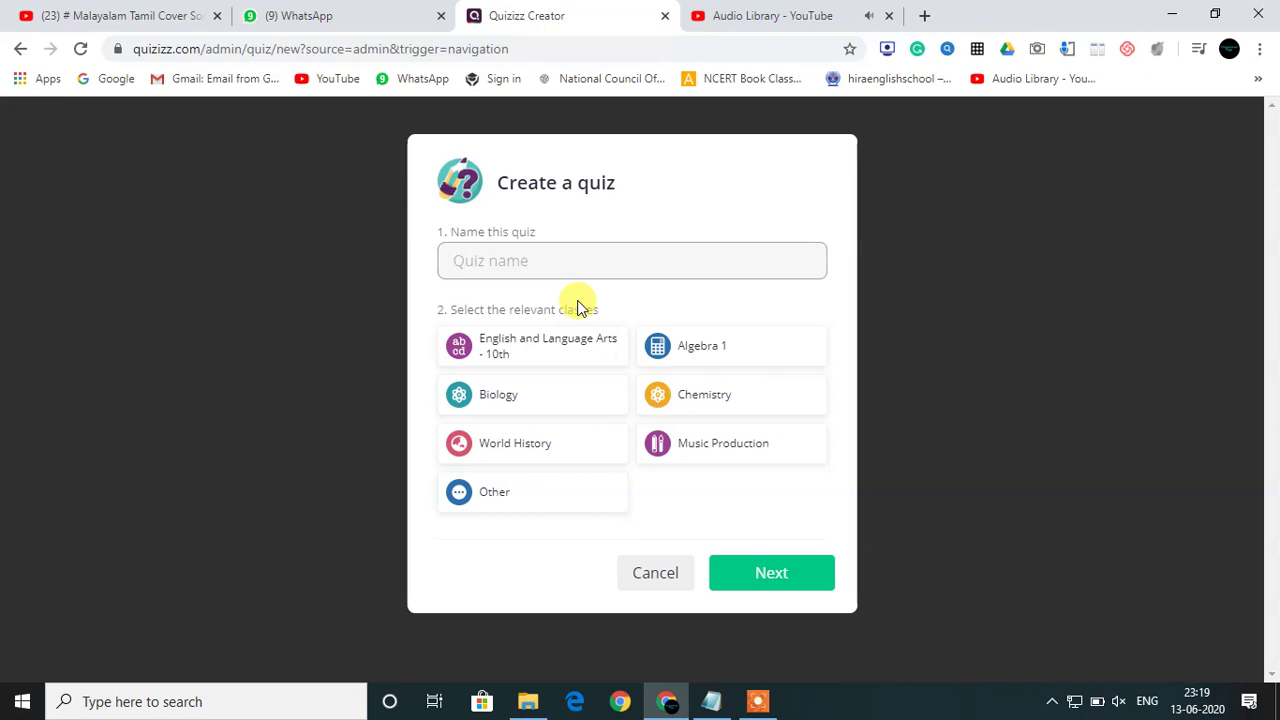
pyautogui.write('computer')
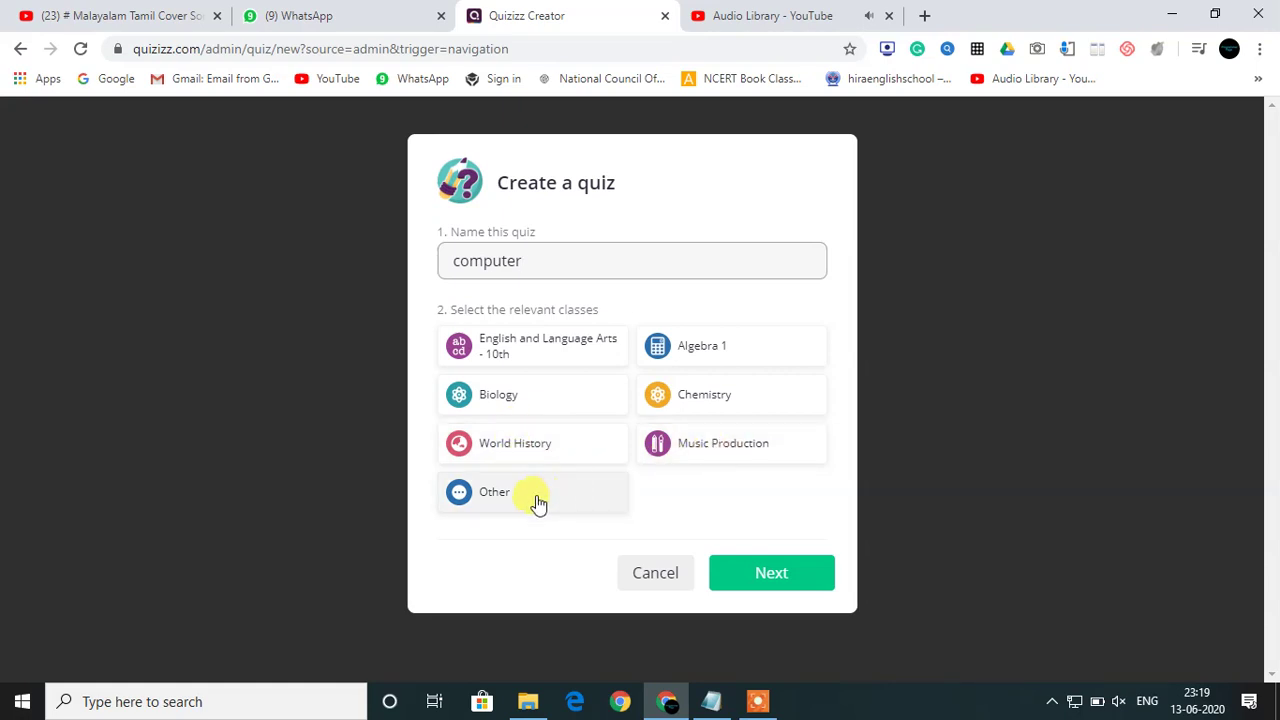
pyautogui.click(495, 508)
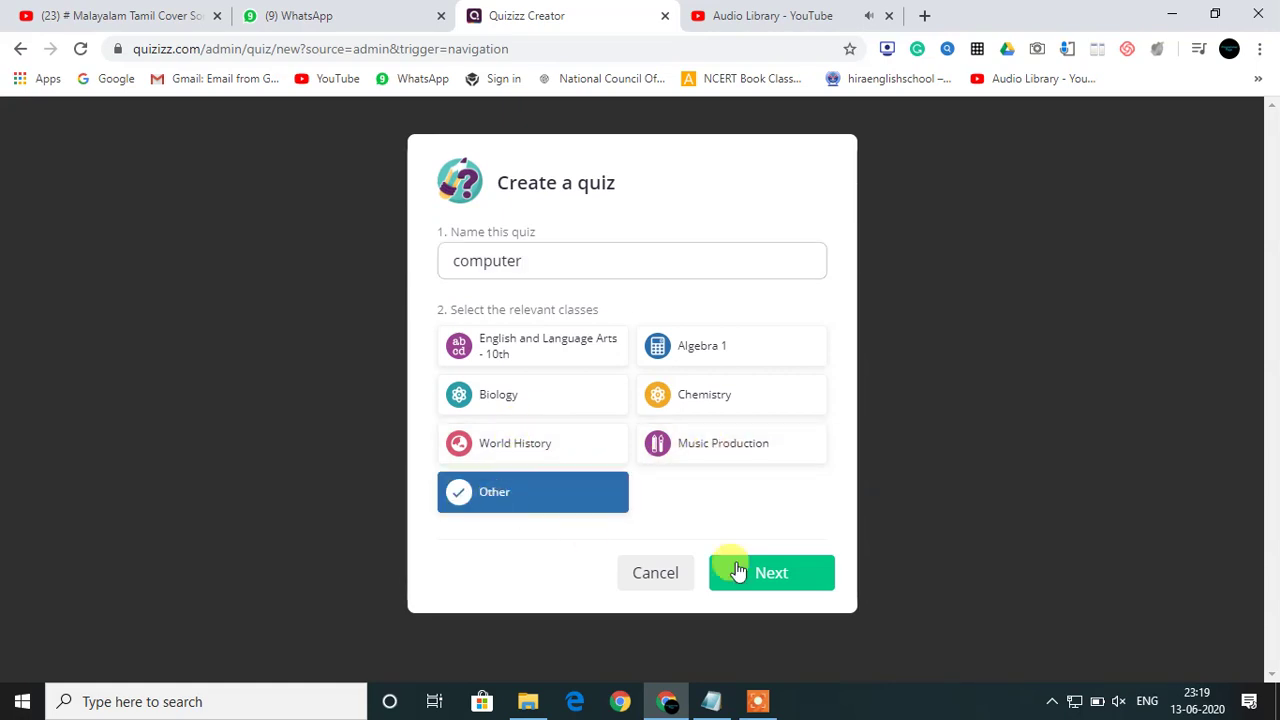
pyautogui.click(770, 573)
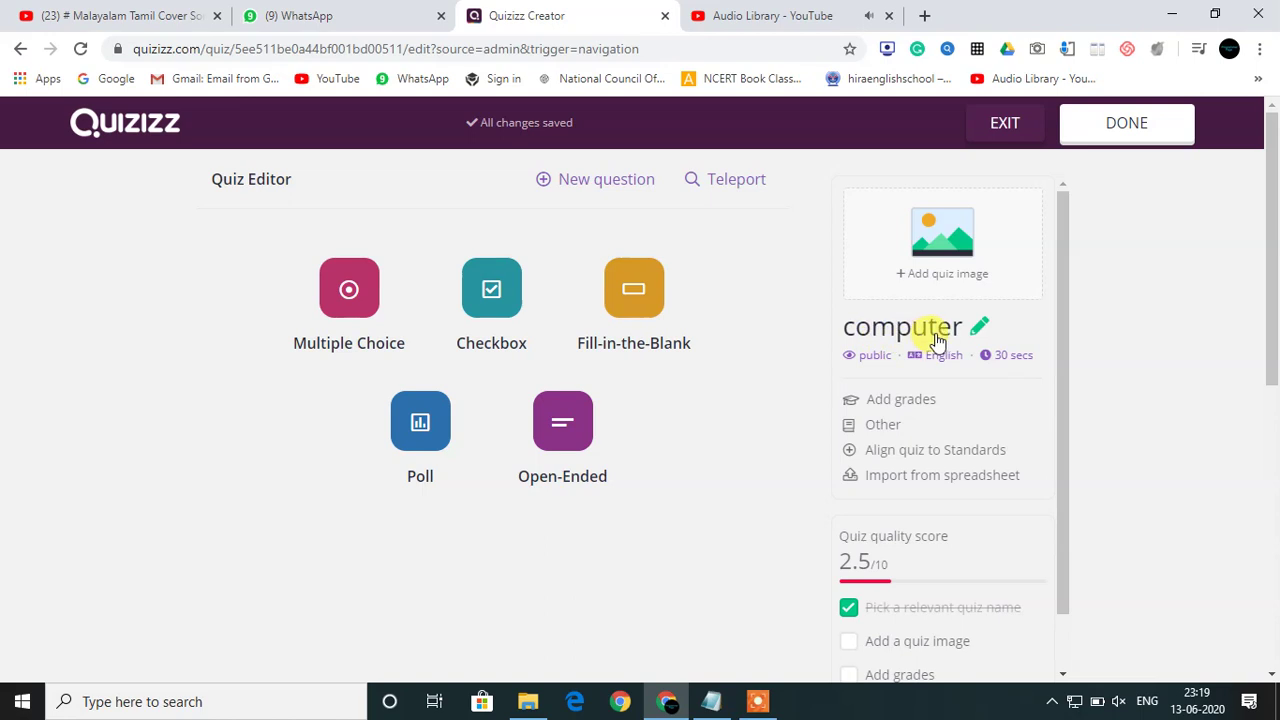
# Set the quiz's default time for all questions to 20 seconds.
pyautogui.moveTo(876, 364)
pyautogui.moveTo(1002, 365)
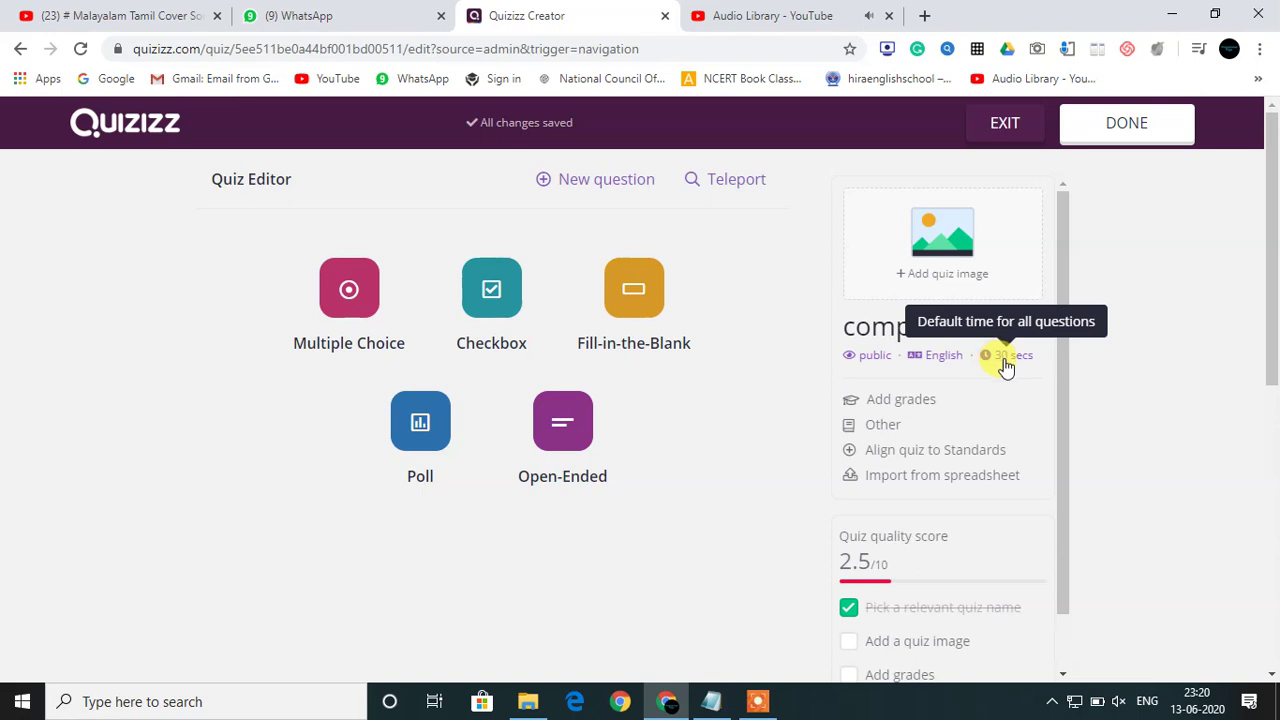
pyautogui.click(1006, 362)
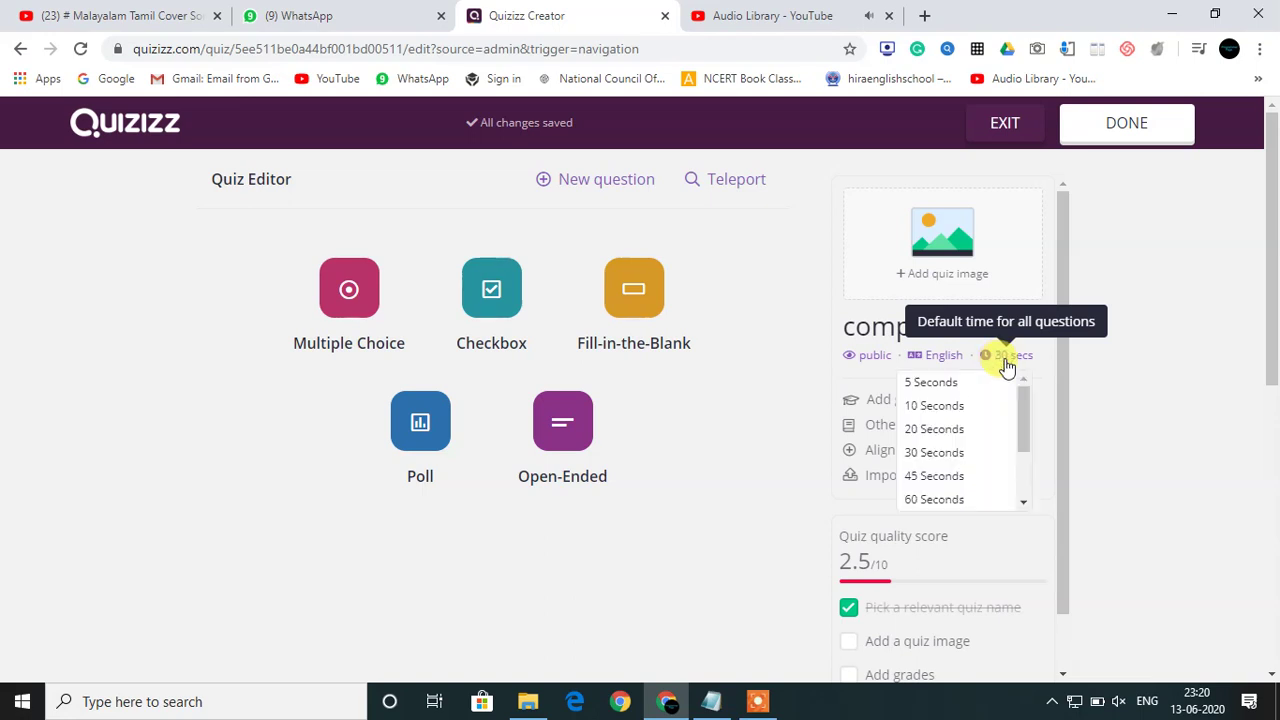
pyautogui.click(940, 430)
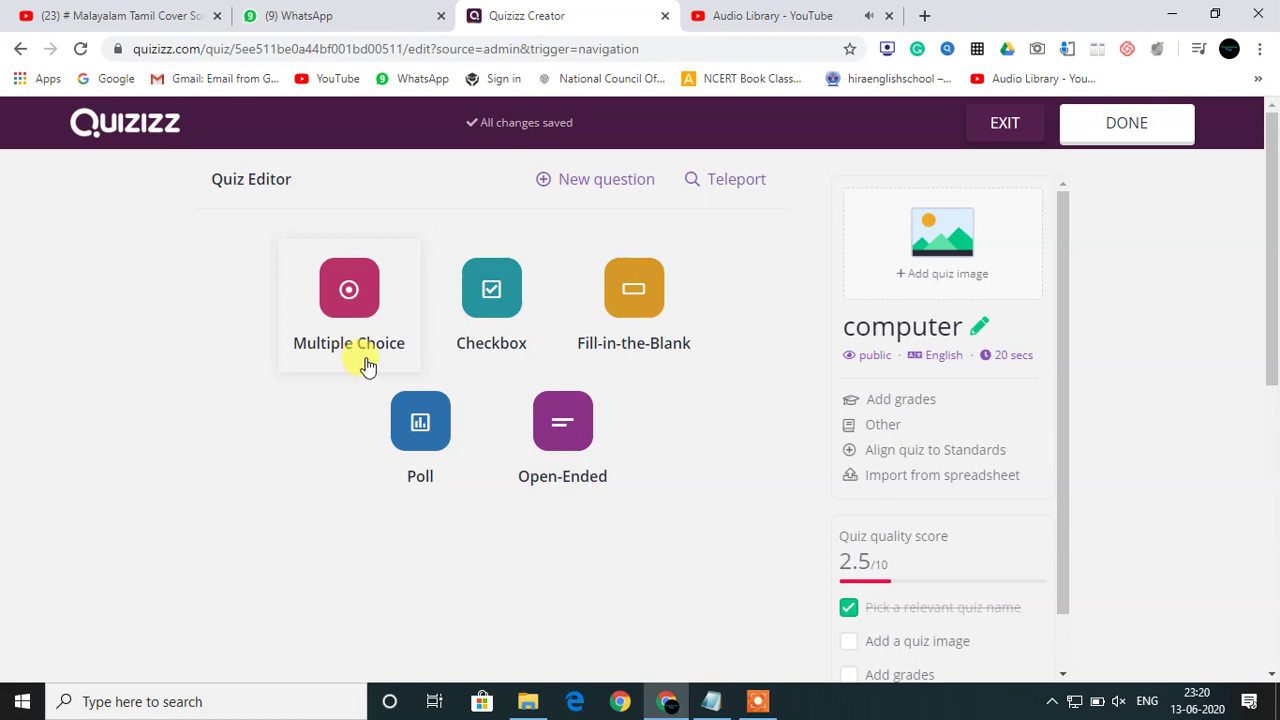
# Add a Multiple Choice question with the text "CPU full form".
pyautogui.click(350, 292)
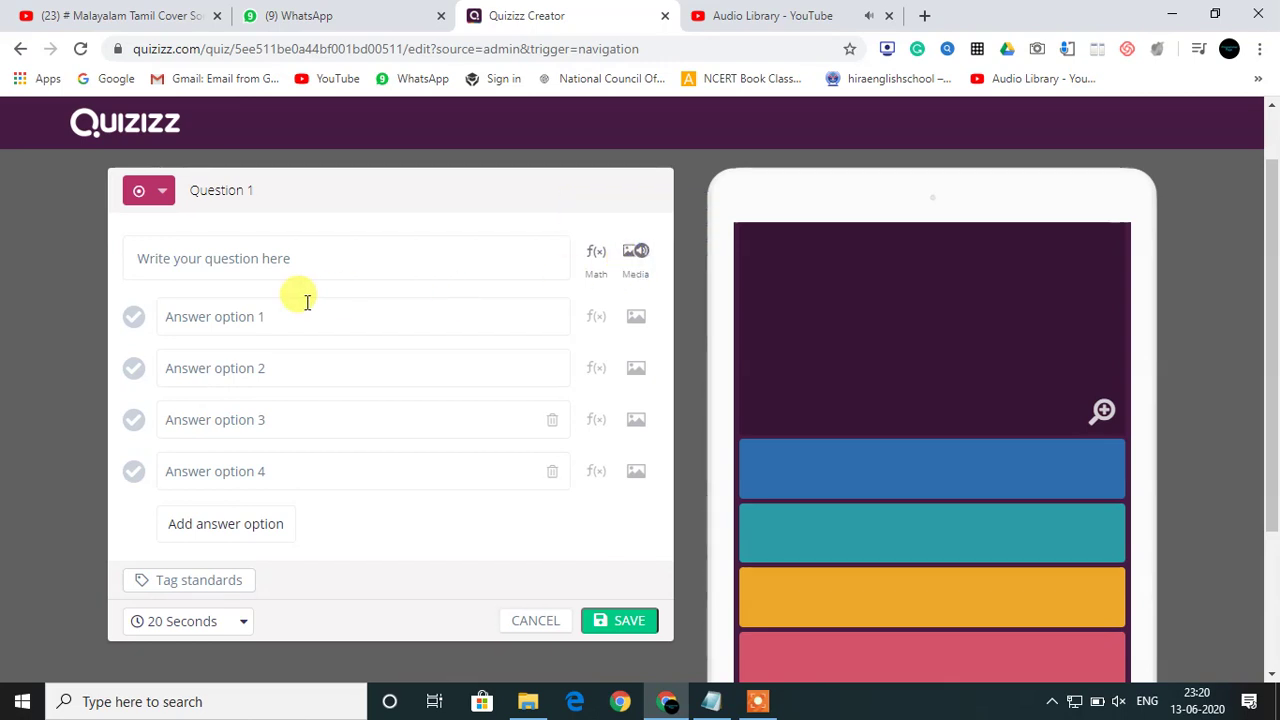
pyautogui.click(218, 264)
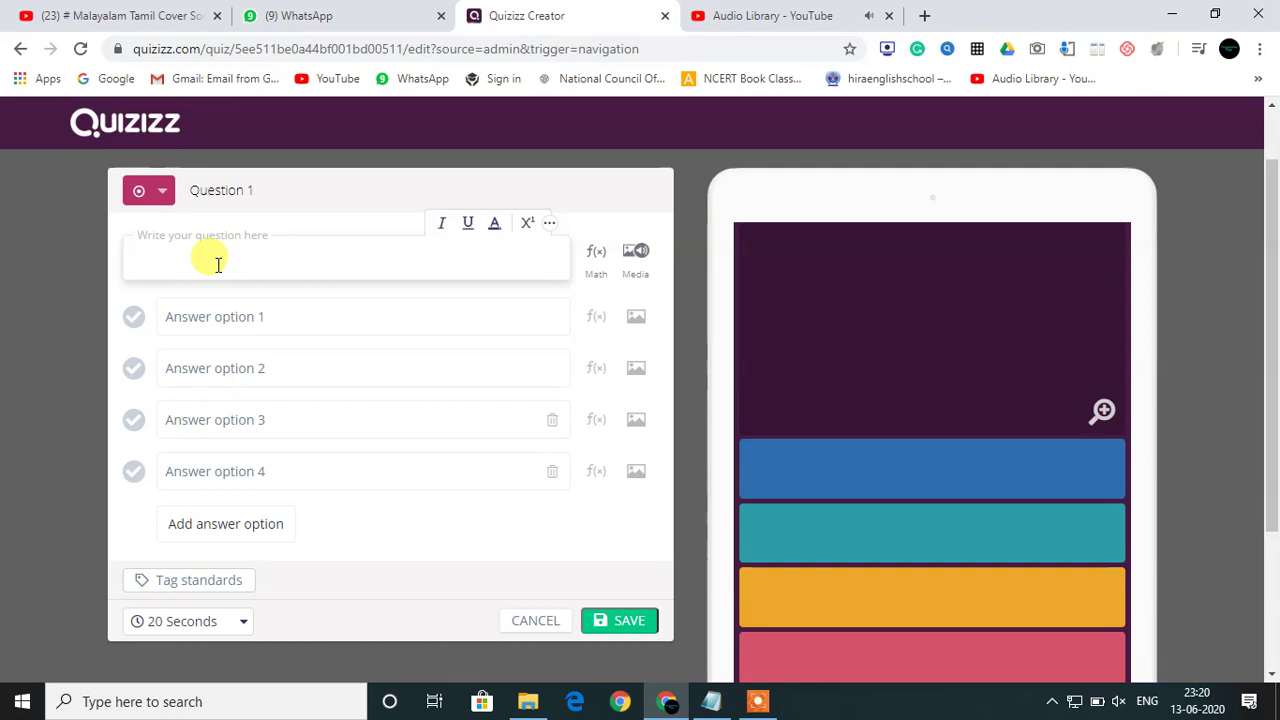
pyautogui.write('CP')
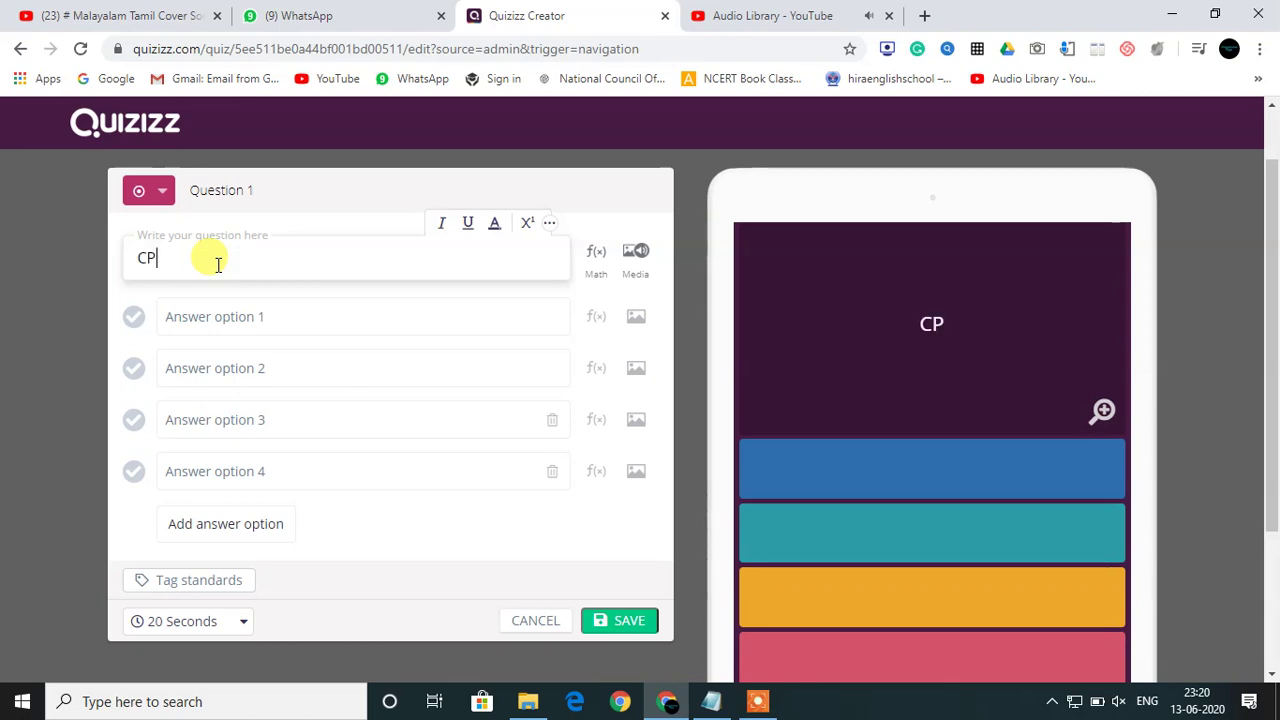
pyautogui.write('U ')
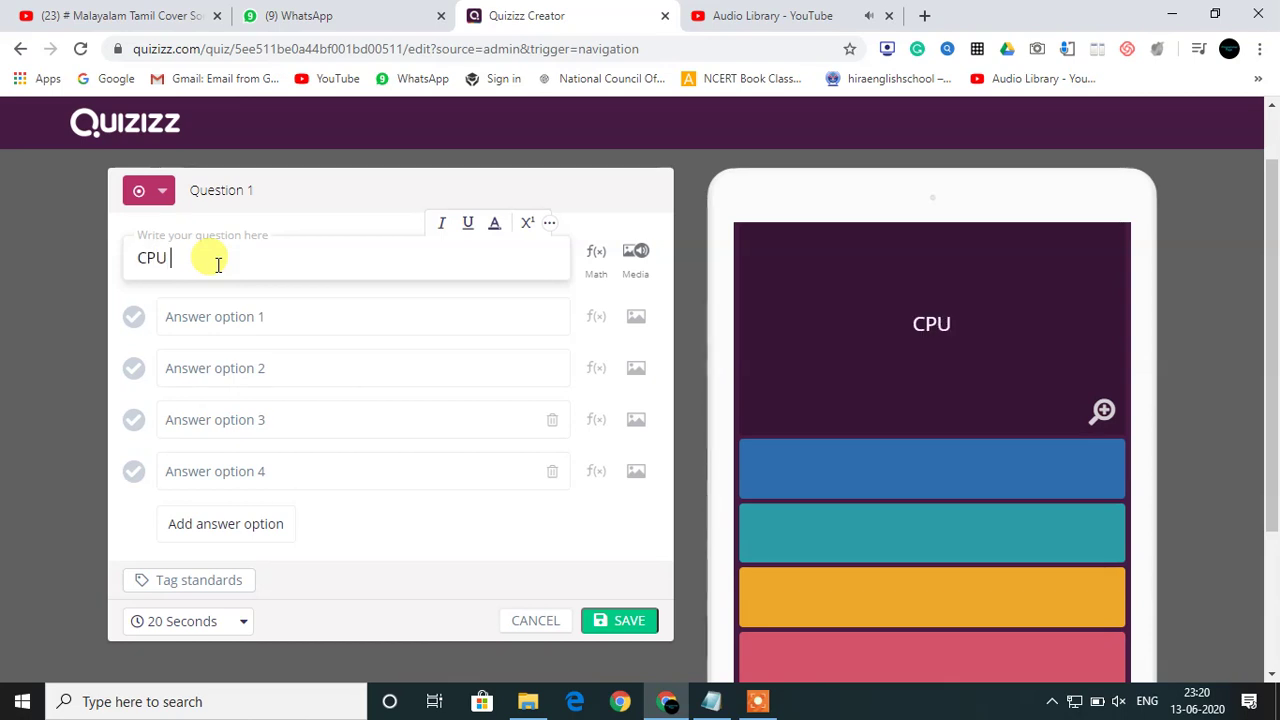
pyautogui.write('full form')
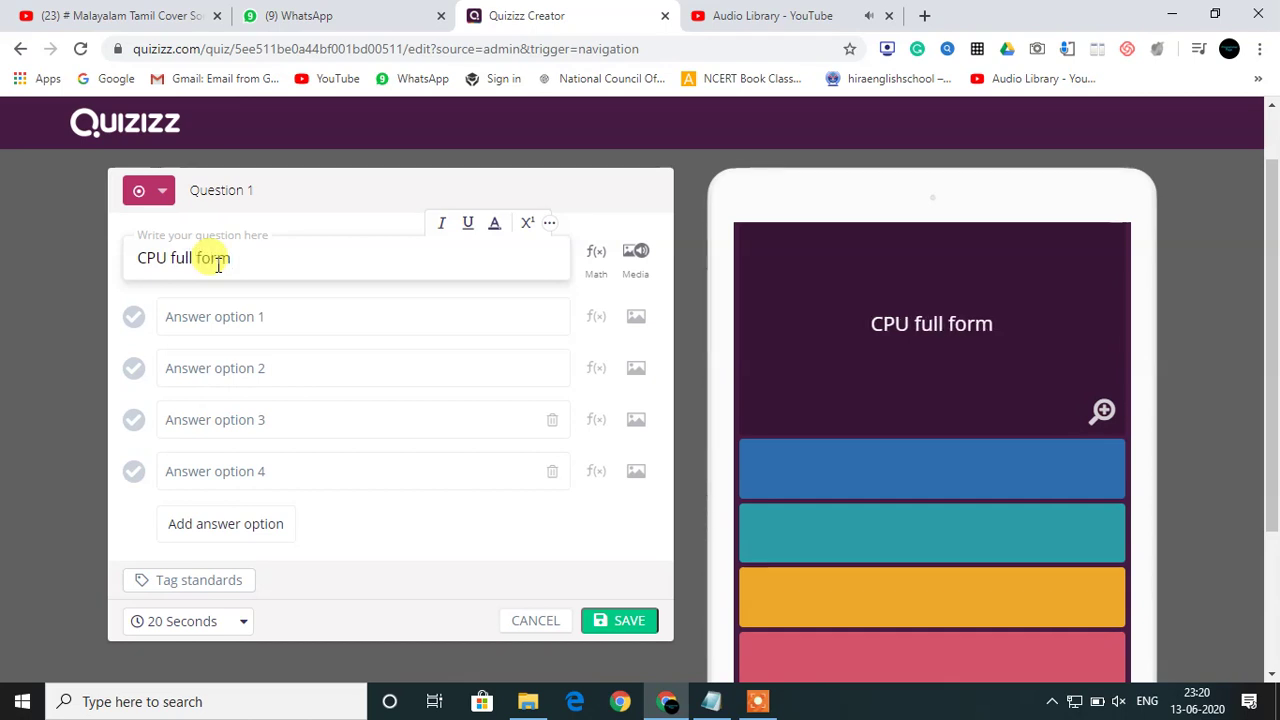
# Enter "Control processing unit" as answer option 1 and "Central processing unit" as answer option 2.
pyautogui.click(206, 317)
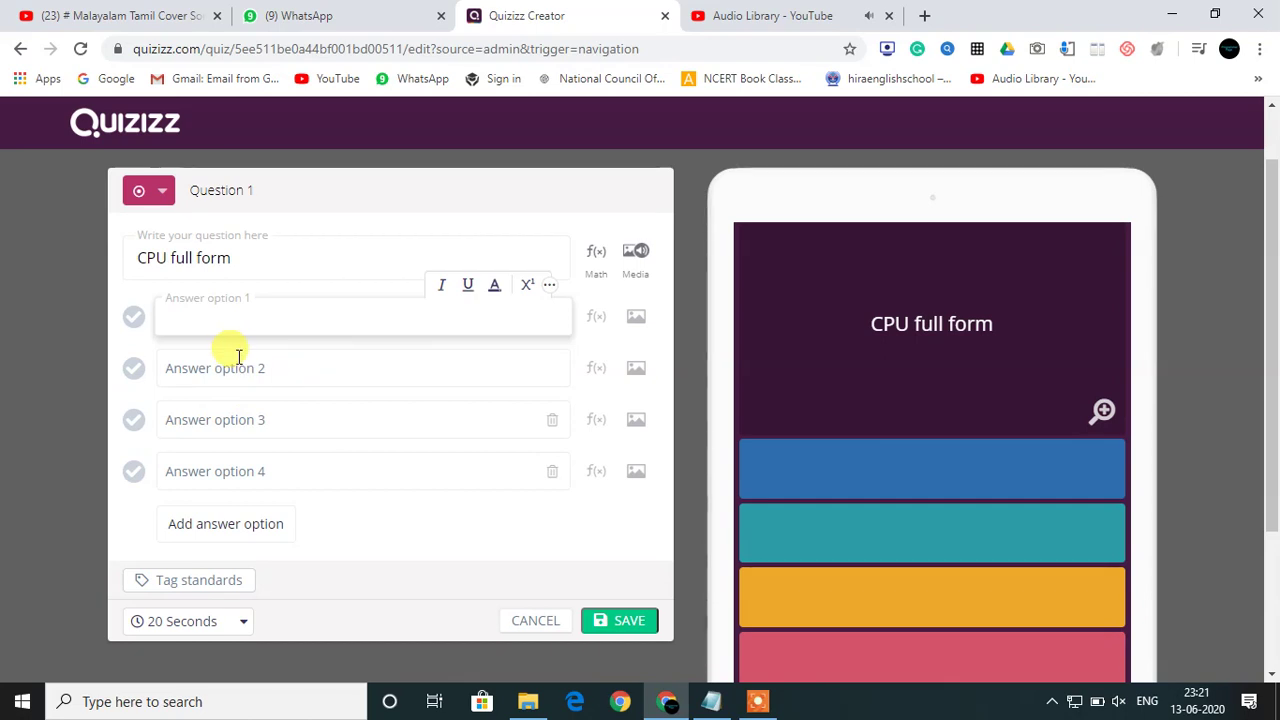
pyautogui.write('C')
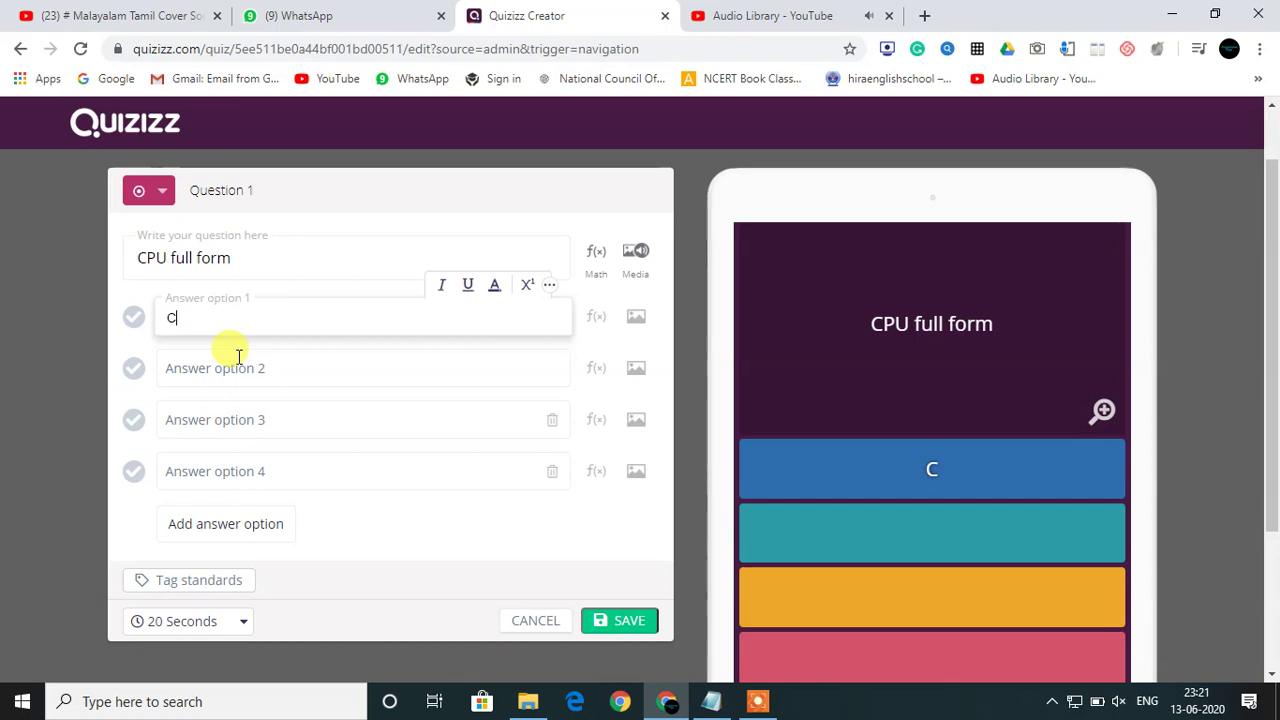
pyautogui.write('ontrol ')
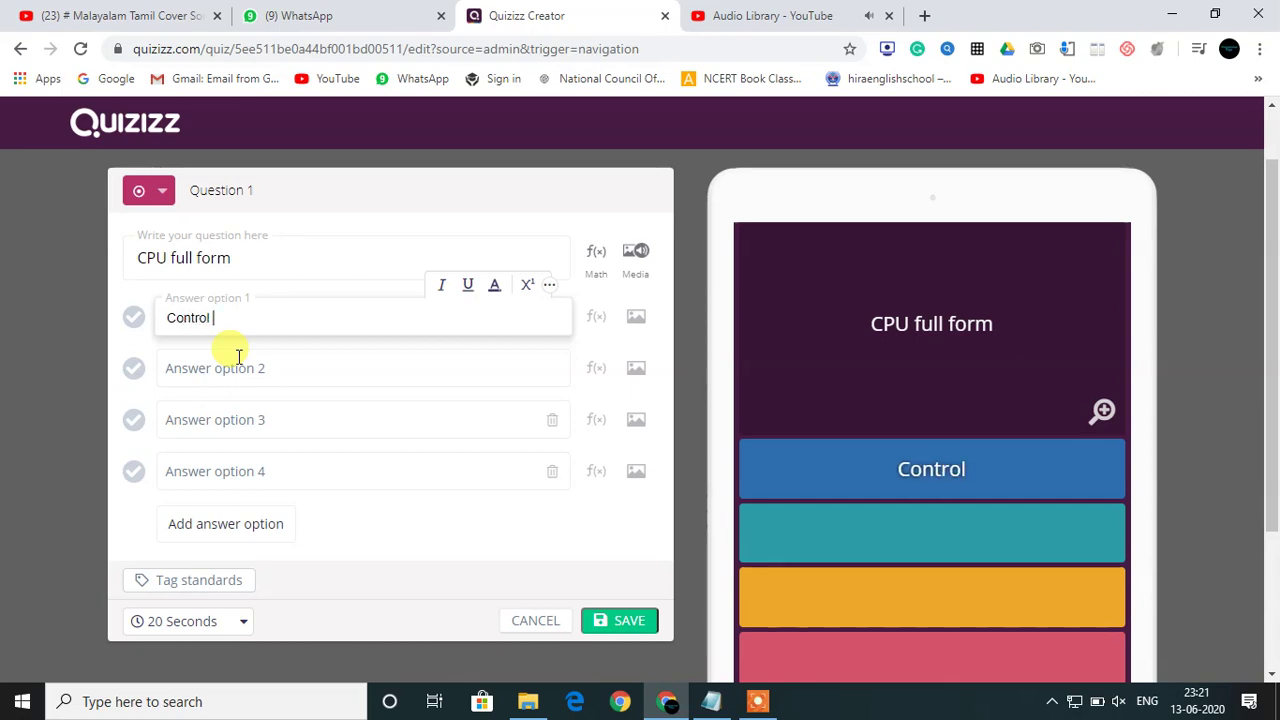
pyautogui.write('process')
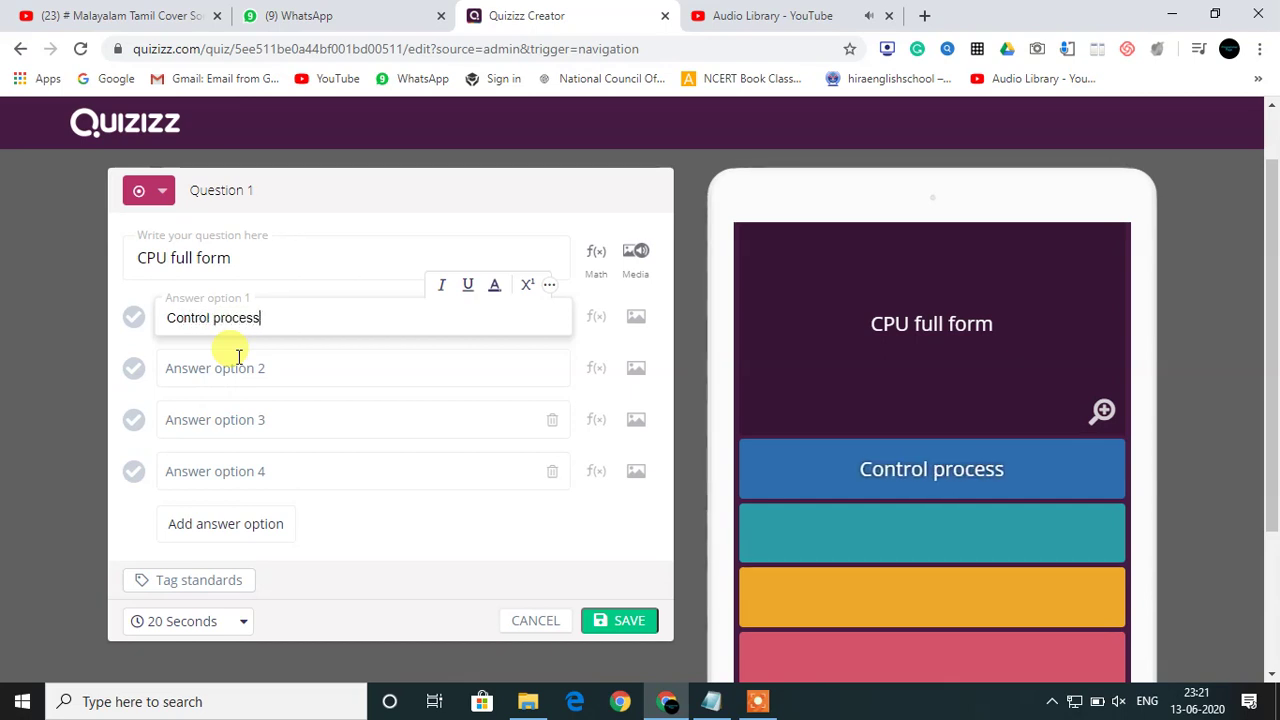
pyautogui.write('ing unit')
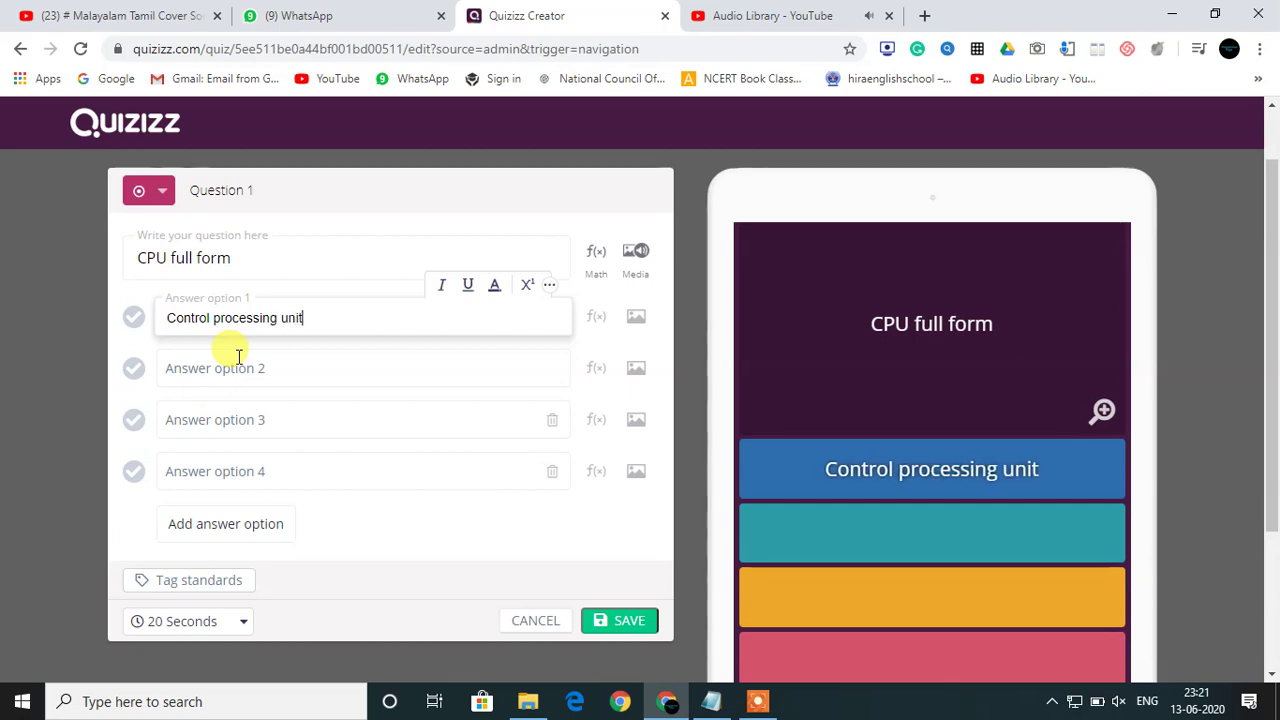
pyautogui.click(239, 370)
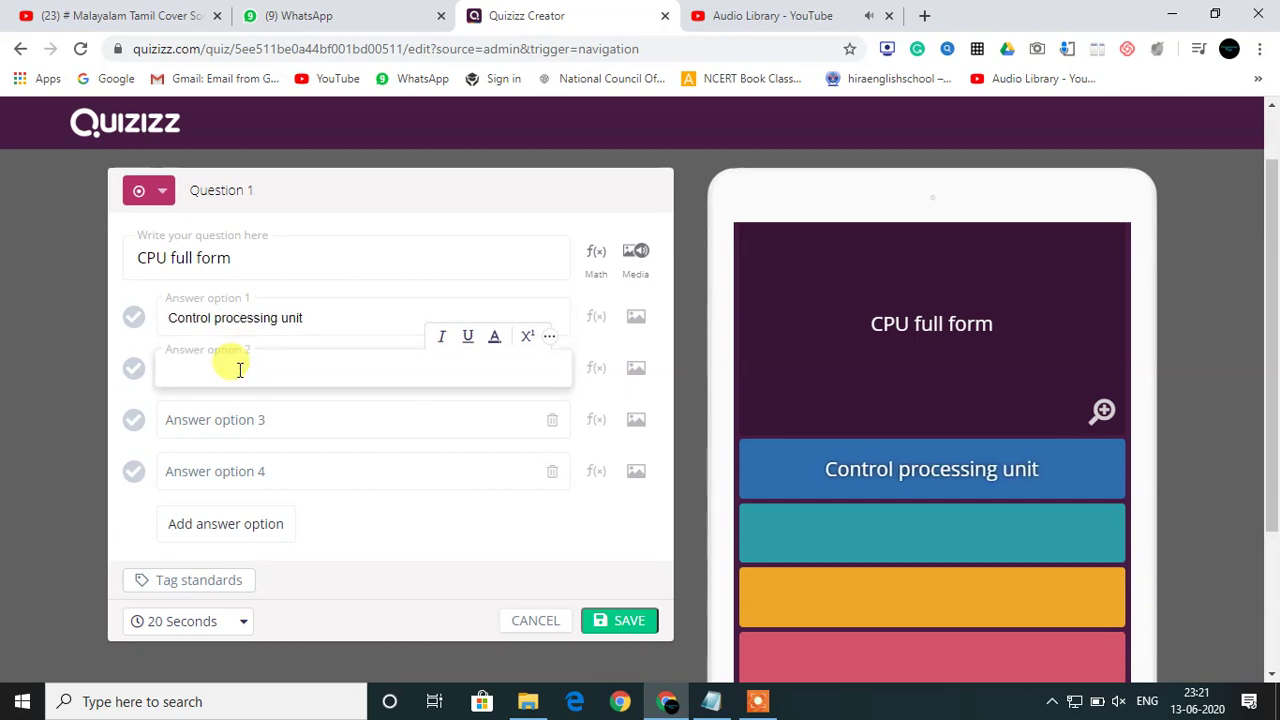
pyautogui.write('Central')
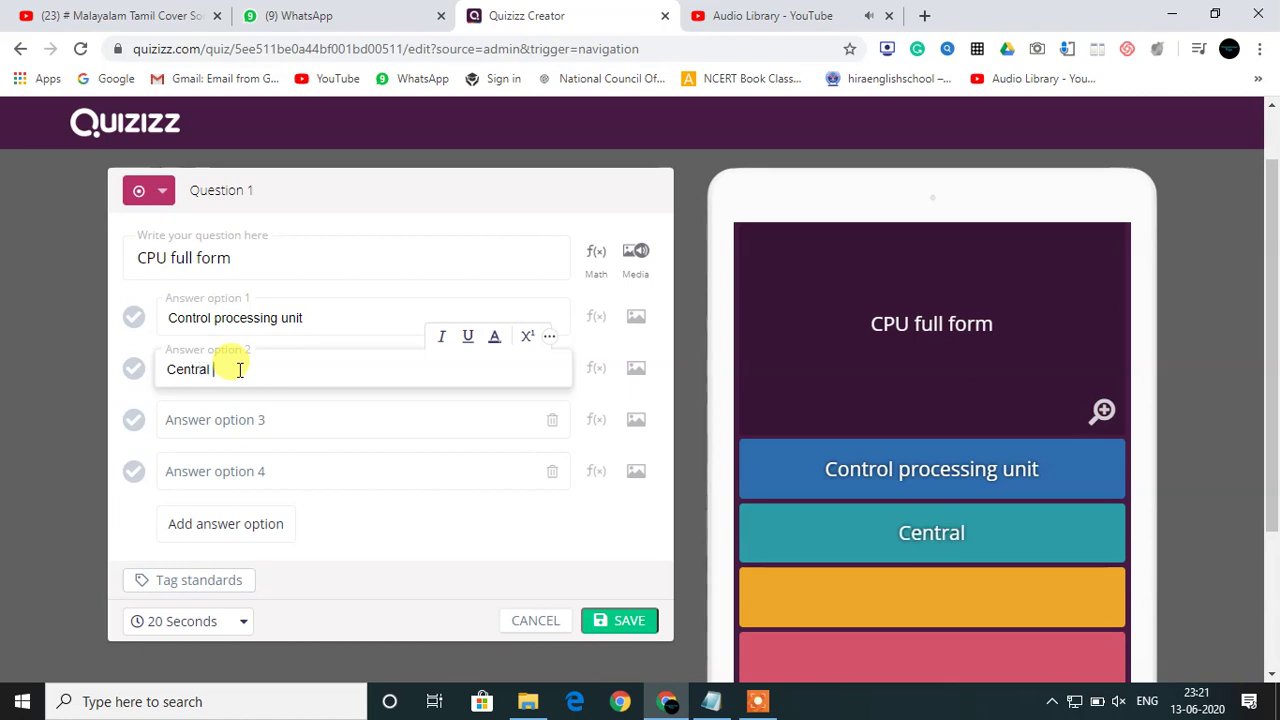
pyautogui.write(' pr')
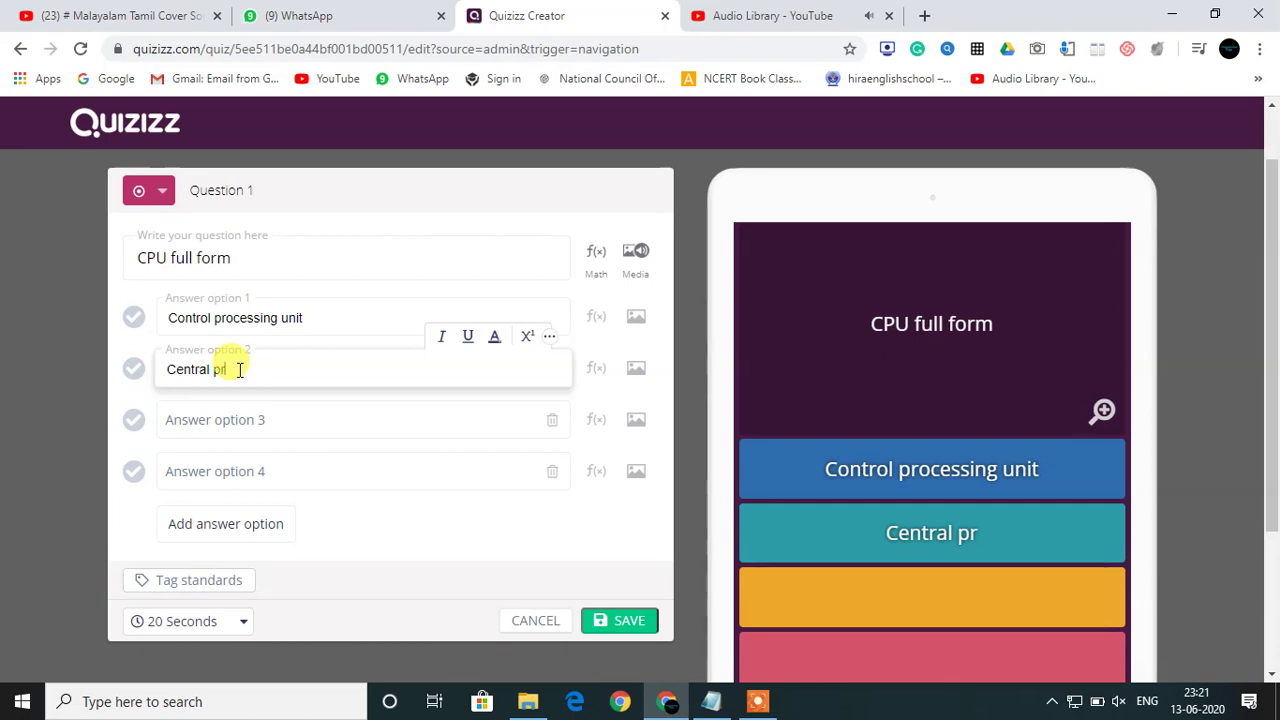
pyautogui.write('ocessing')
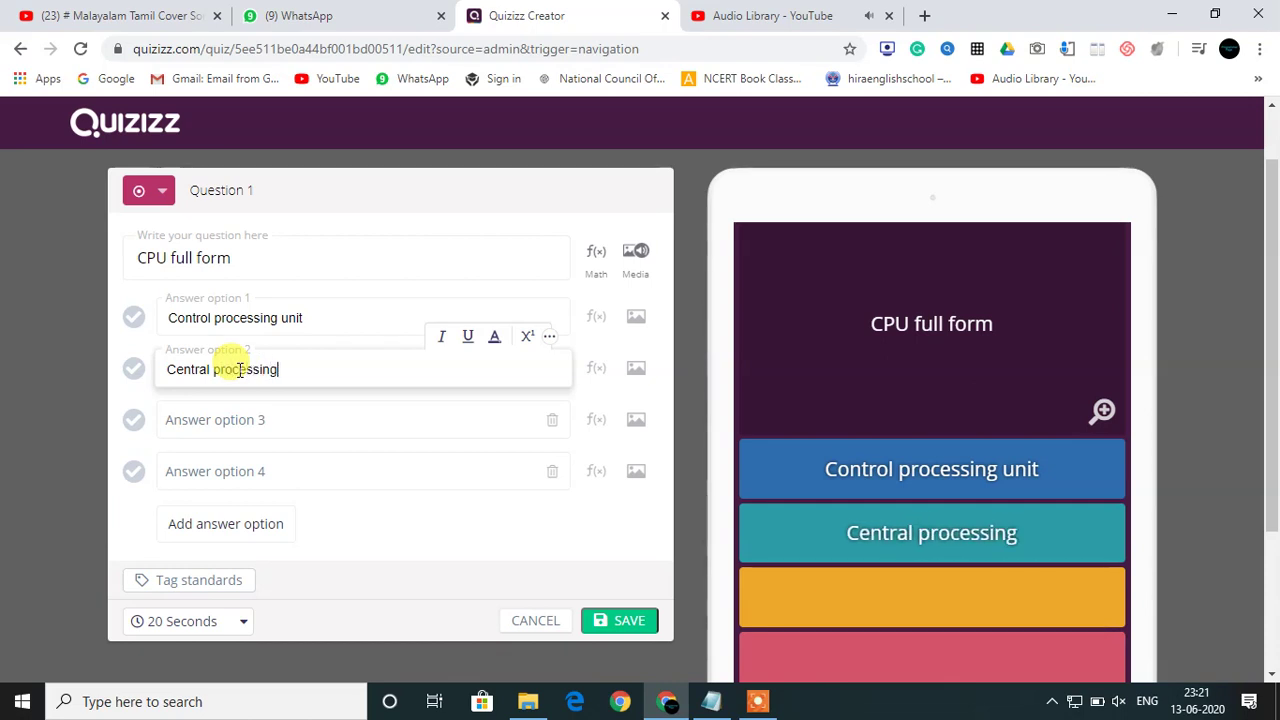
pyautogui.write(' unit')
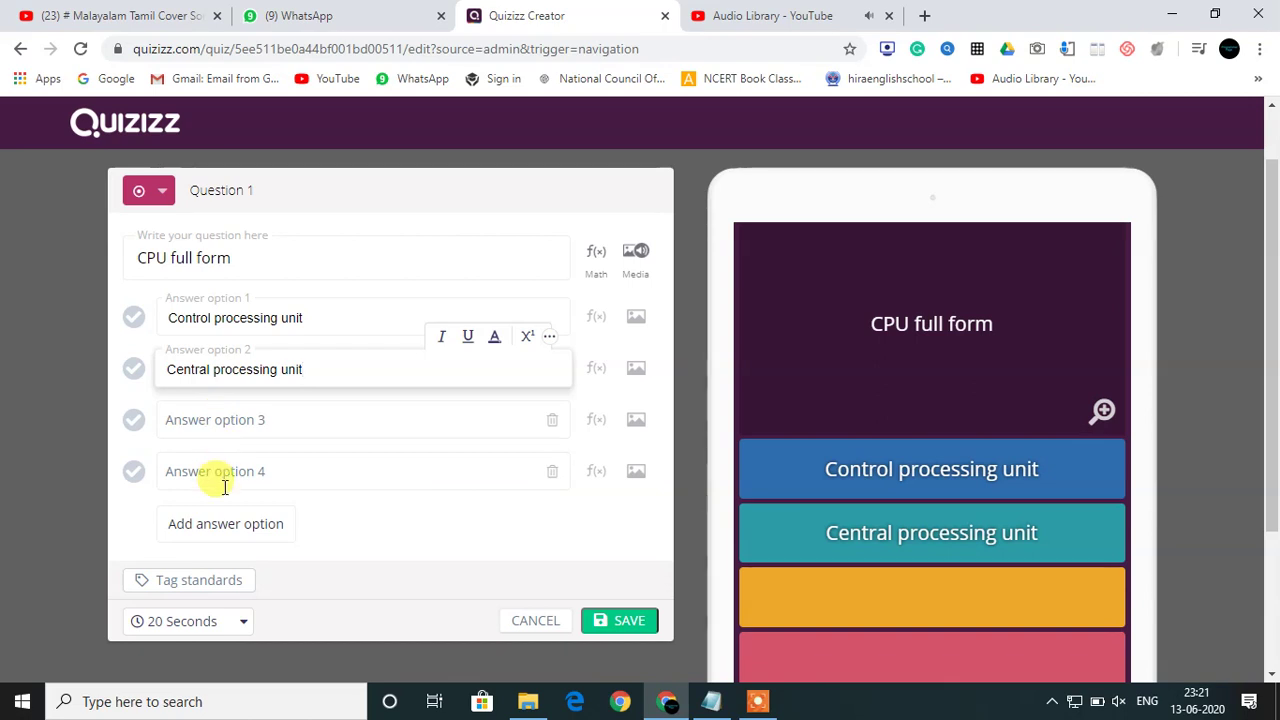
# Add a fifth answer option to the question and mark "Central processing unit" as the correct answer.
pyautogui.click(218, 537)
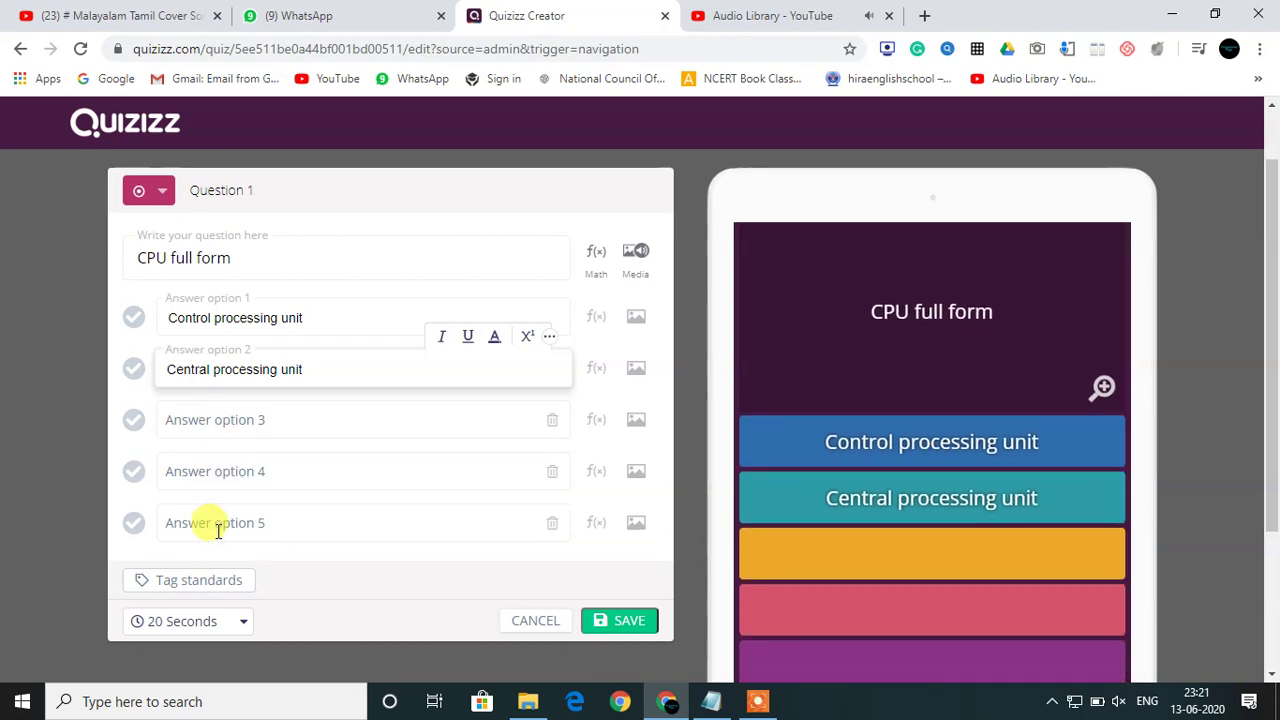
pyautogui.click(135, 372)
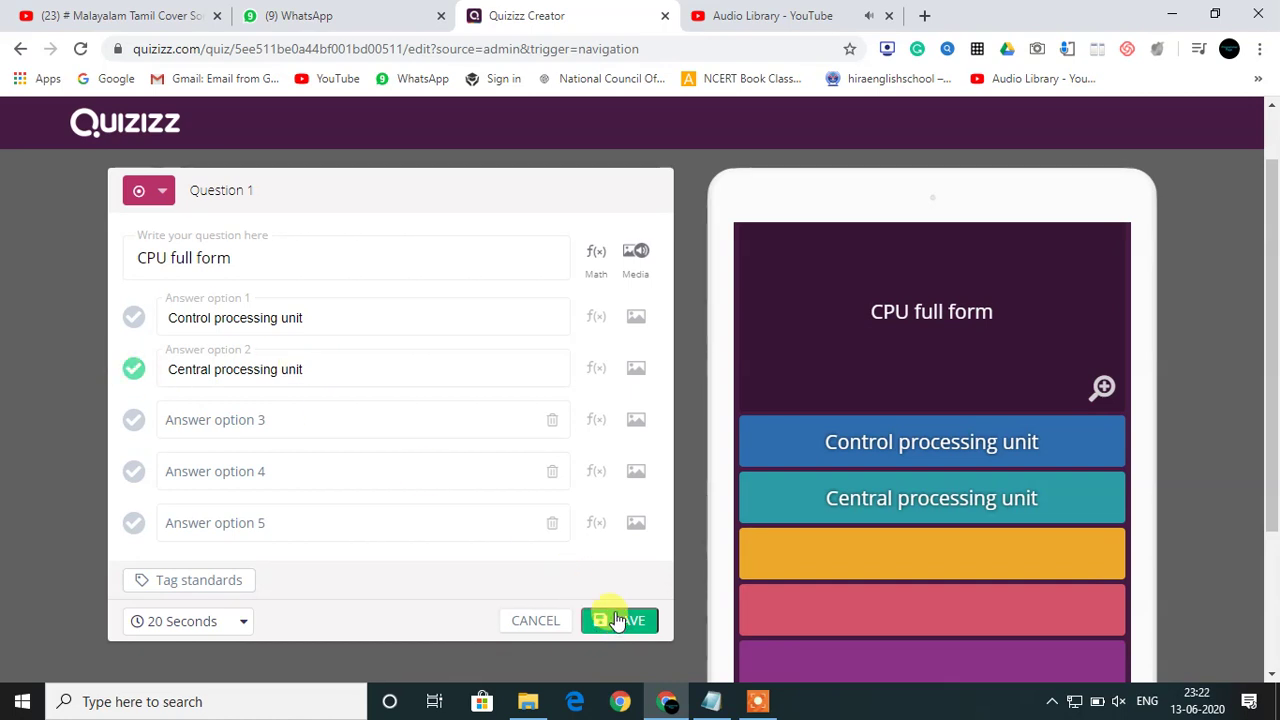
# Upload the black computer tower picture "WhatsApp Image 2020-05-29 at 11.06.46 PM.jpeg" from Downloads as the question's image and save the question.
pyautogui.click(638, 258)
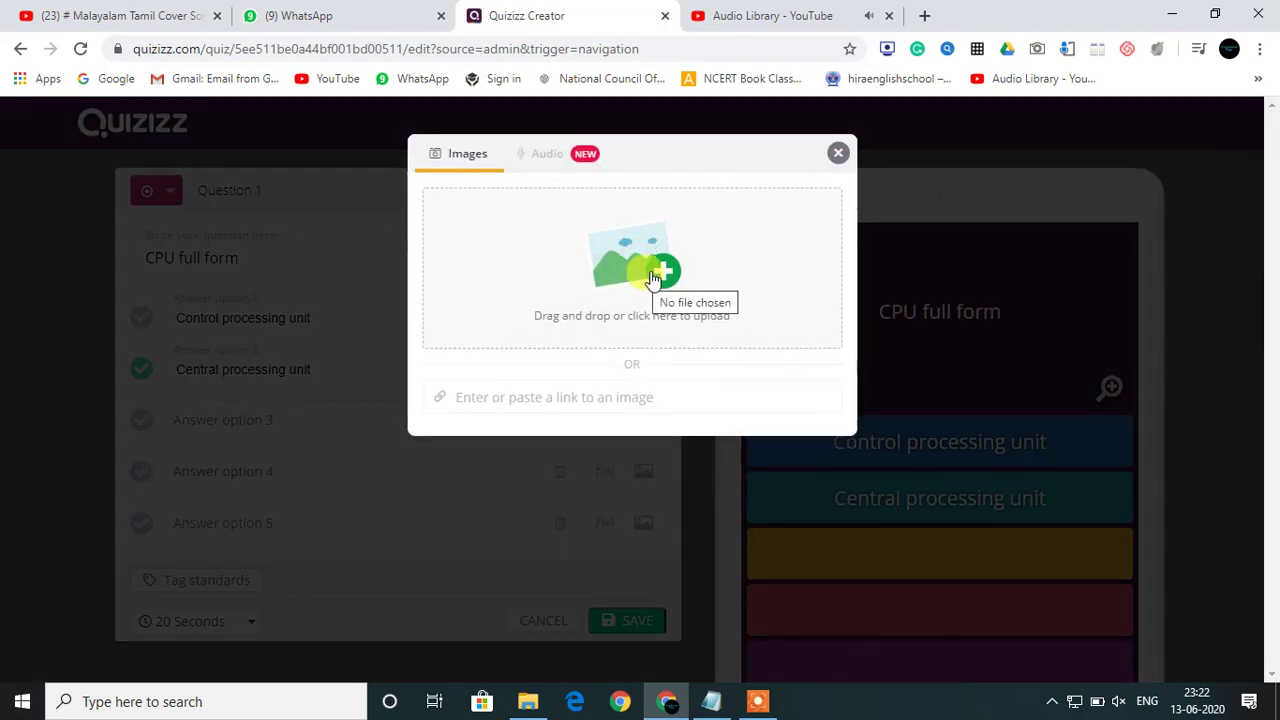
pyautogui.click(652, 278)
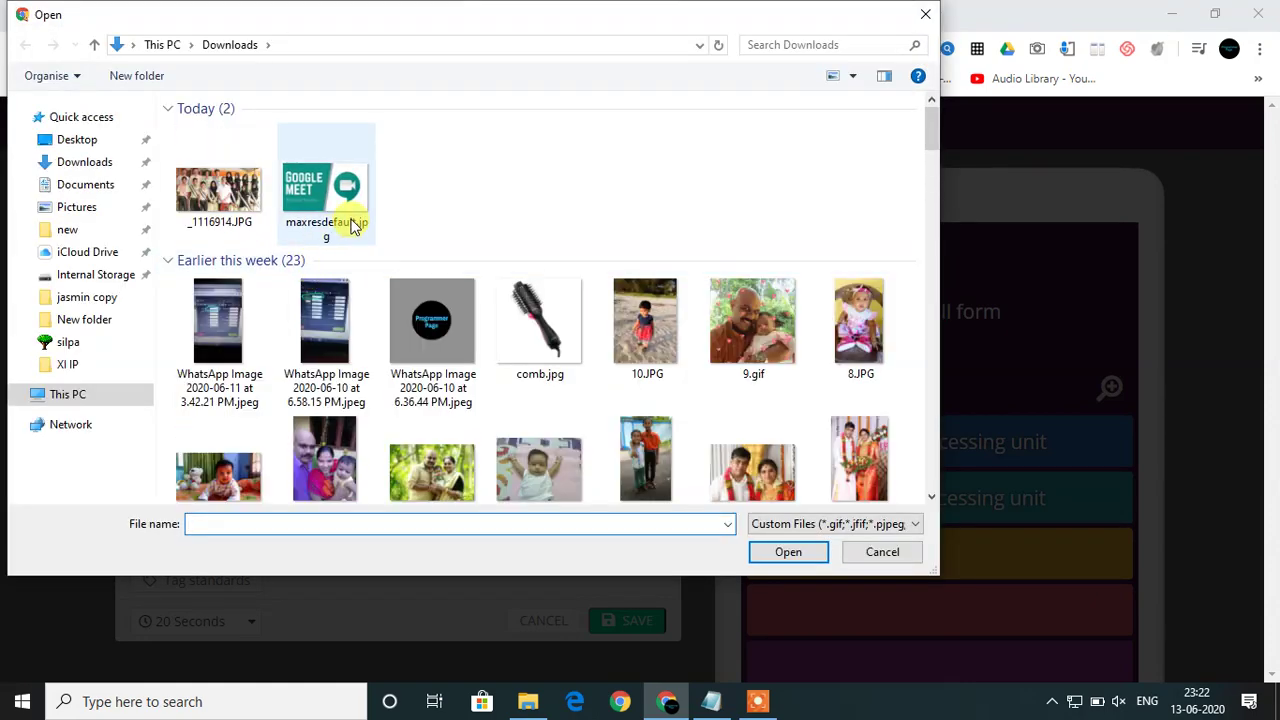
pyautogui.scroll(-5, 352, 226)
pyautogui.click(647, 362)
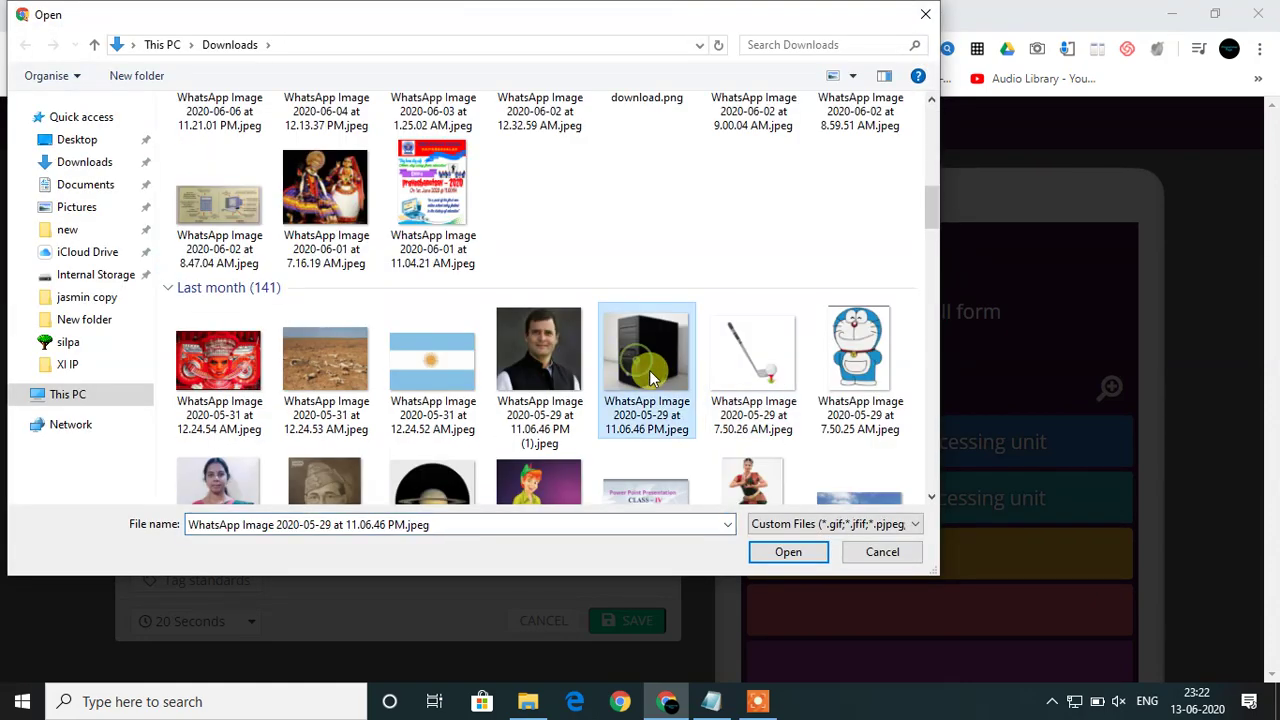
pyautogui.click(786, 554)
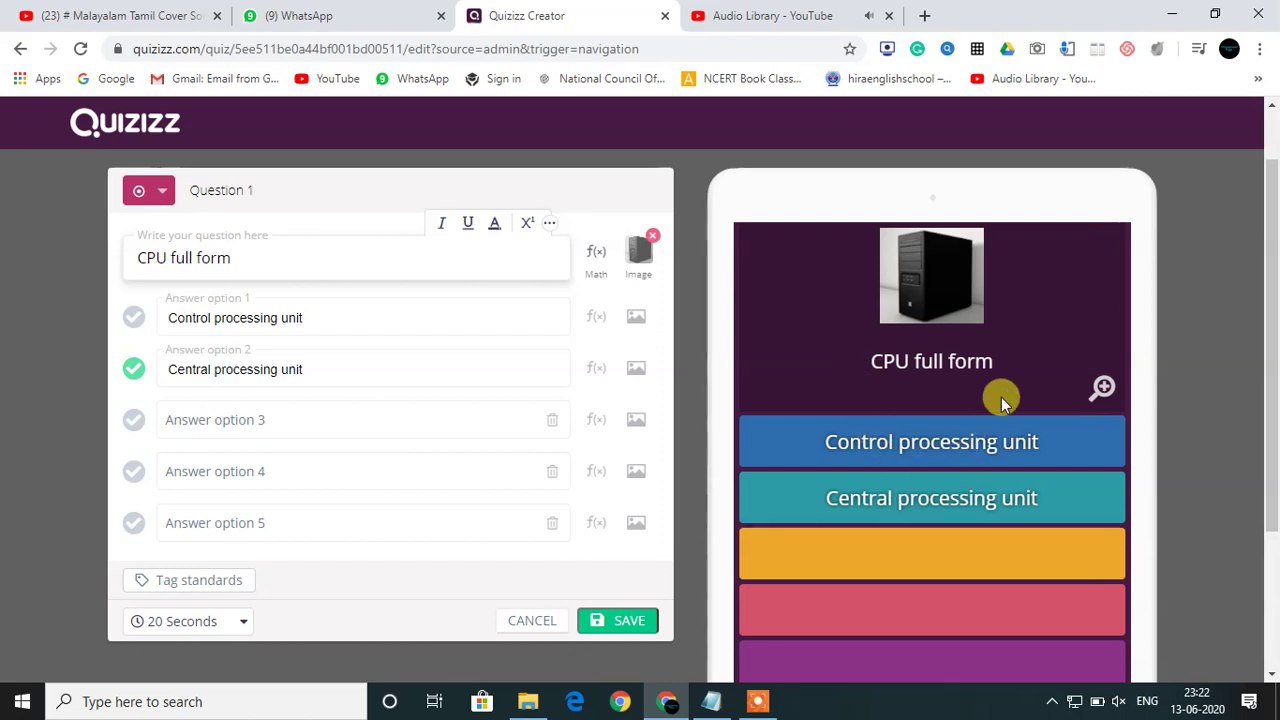
pyautogui.scroll(-2, 1003, 400)
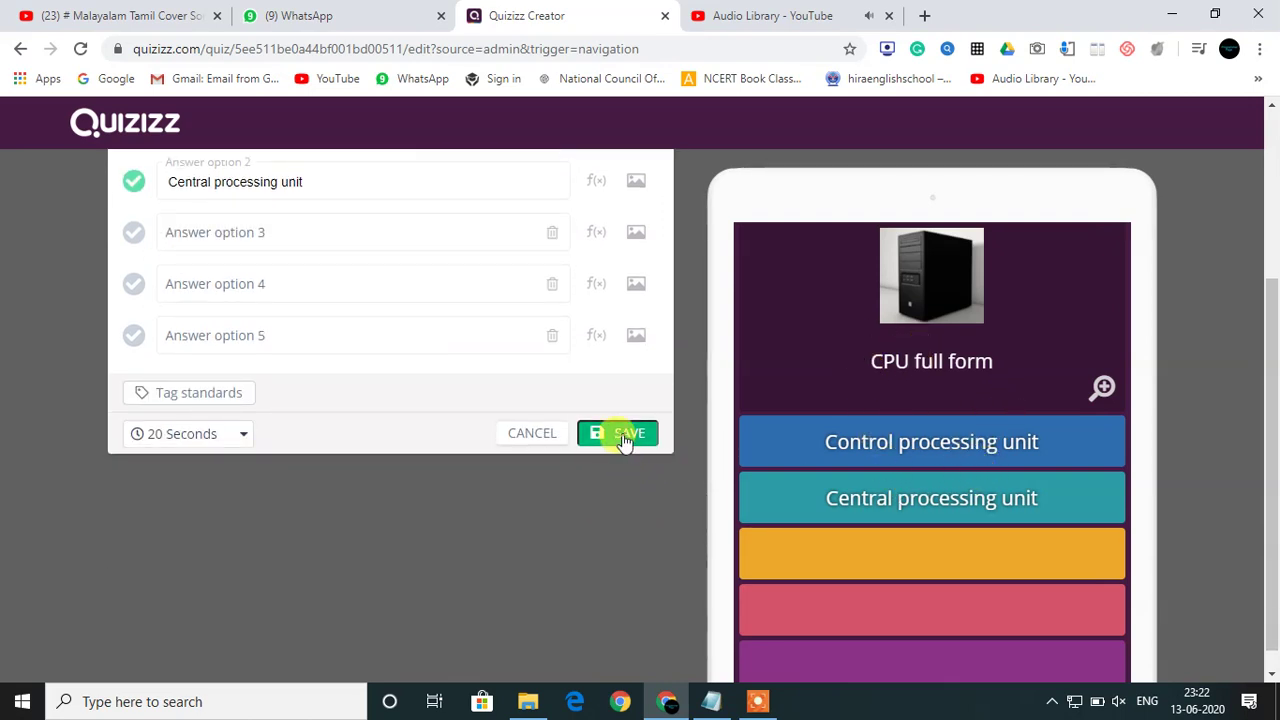
pyautogui.click(623, 434)
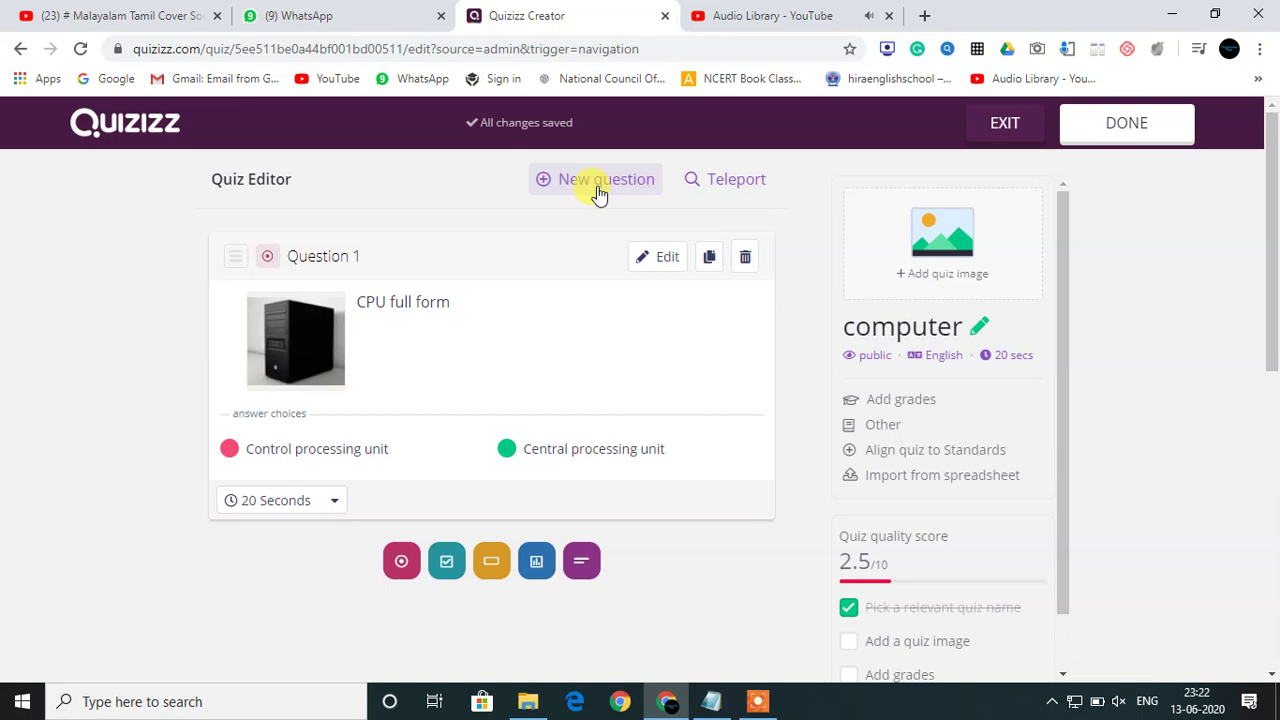
# Set the quiz grades to 1st, upload q9.jpg from Downloads as the title image, and save the quiz details.
pyautogui.click(943, 285)
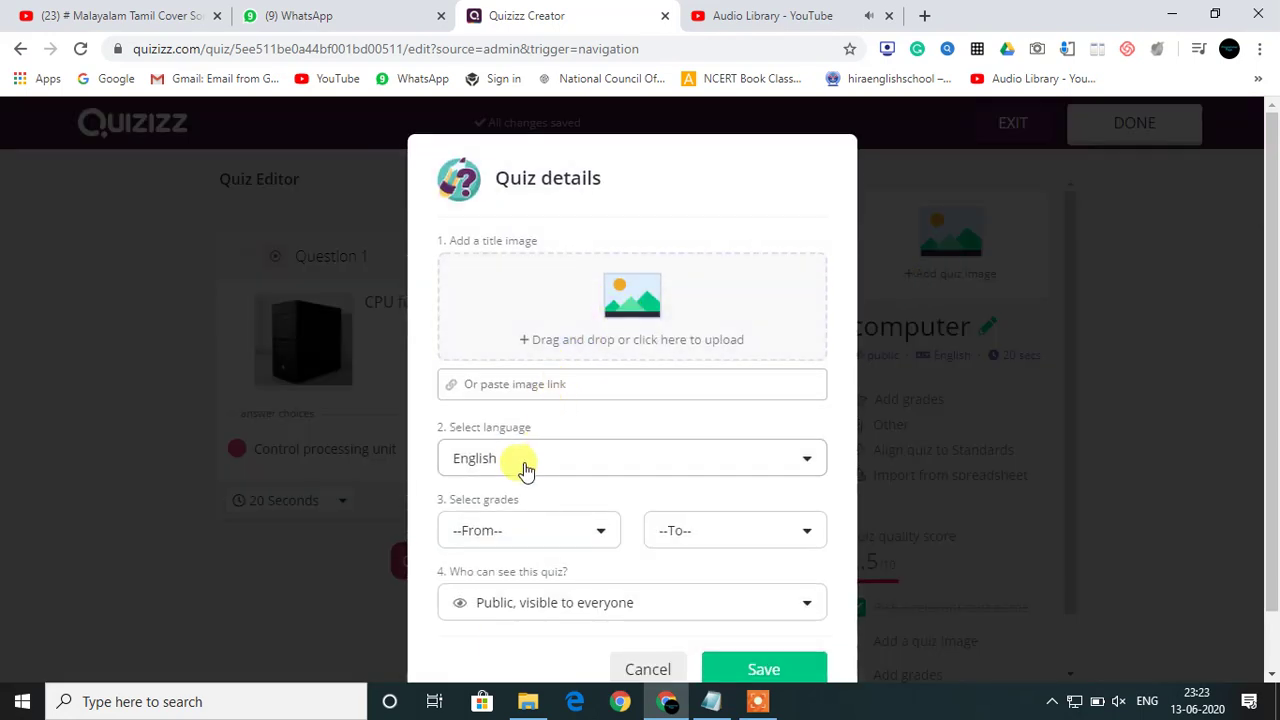
pyautogui.click(533, 548)
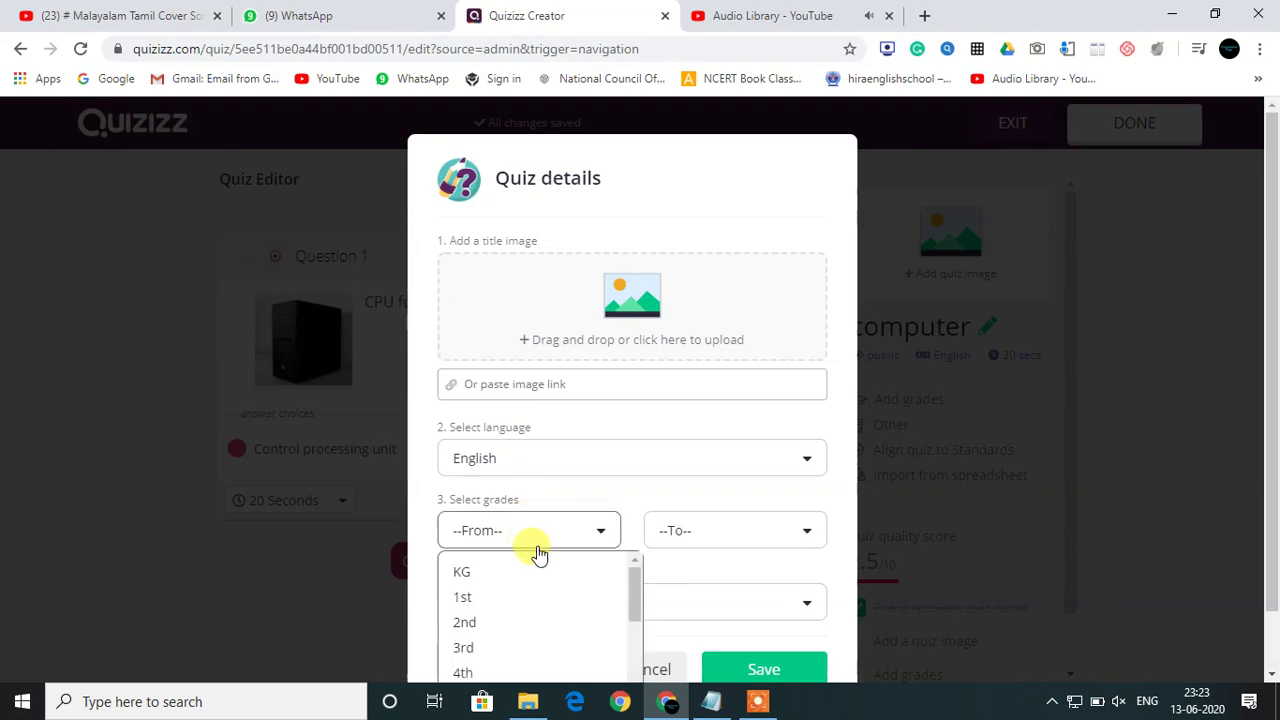
pyautogui.click(531, 598)
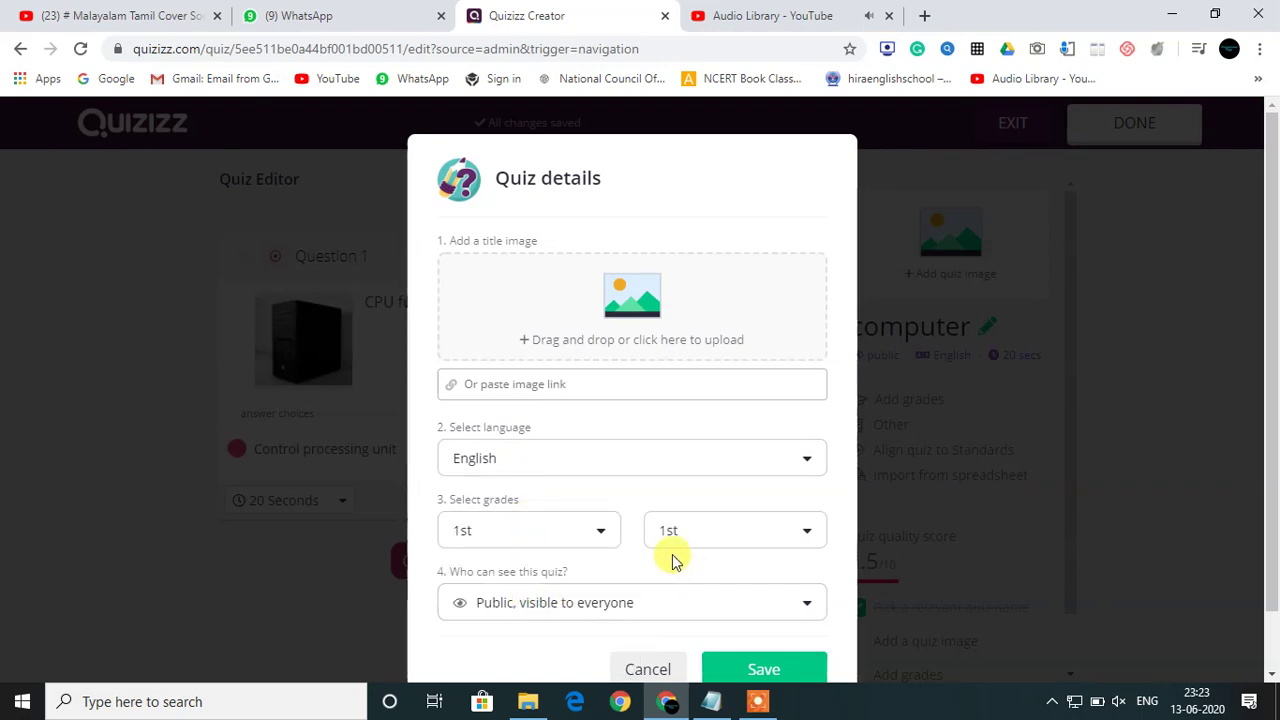
pyautogui.scroll(-1, 614, 560)
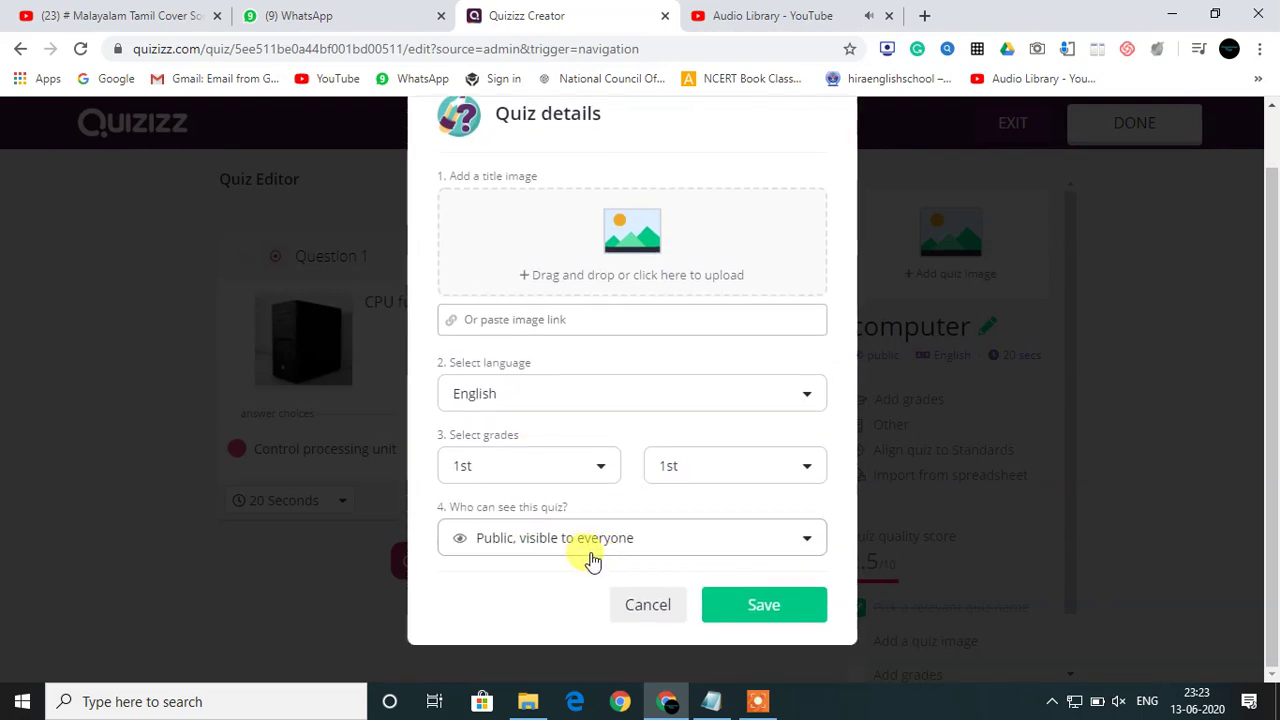
pyautogui.click(650, 253)
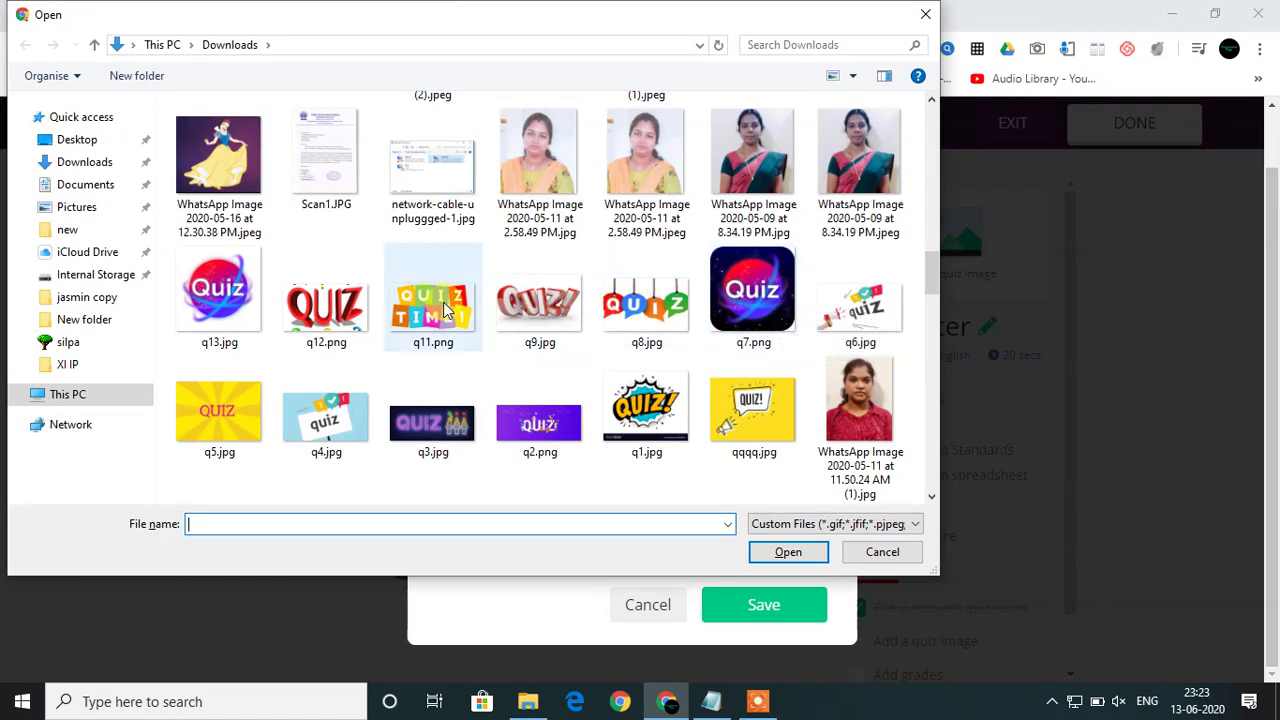
pyautogui.doubleClick(540, 302)
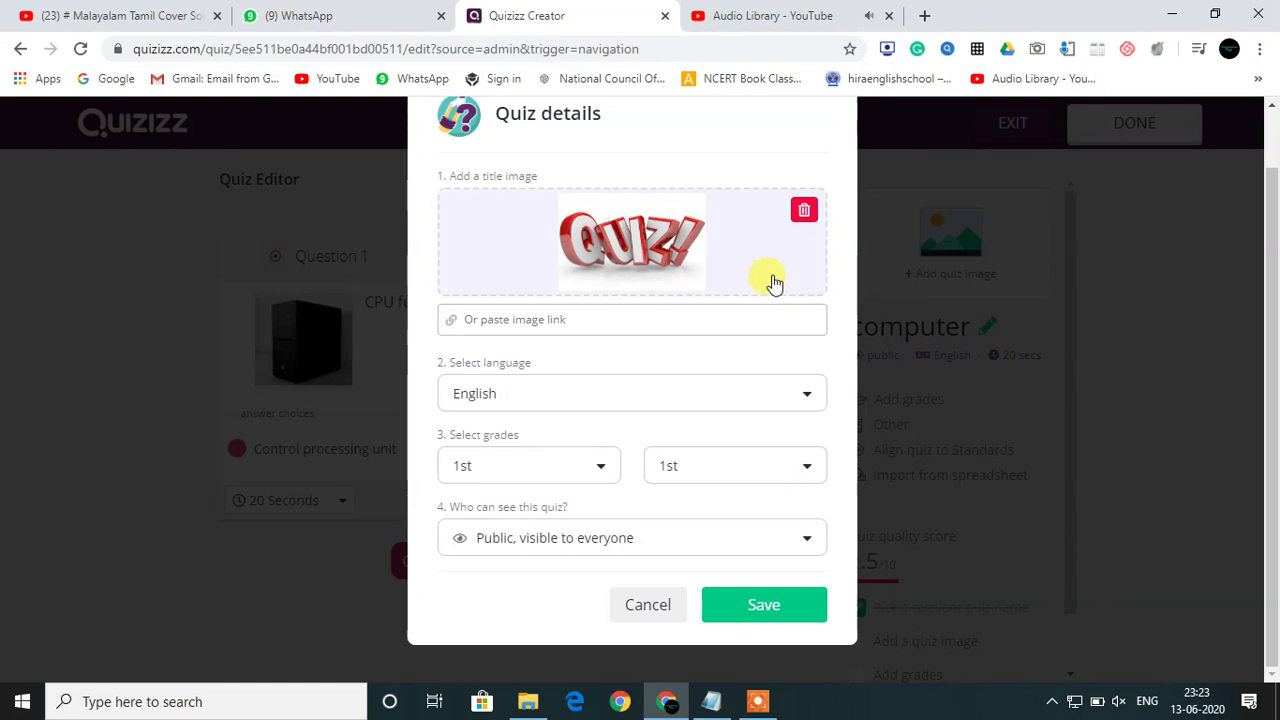
pyautogui.click(766, 605)
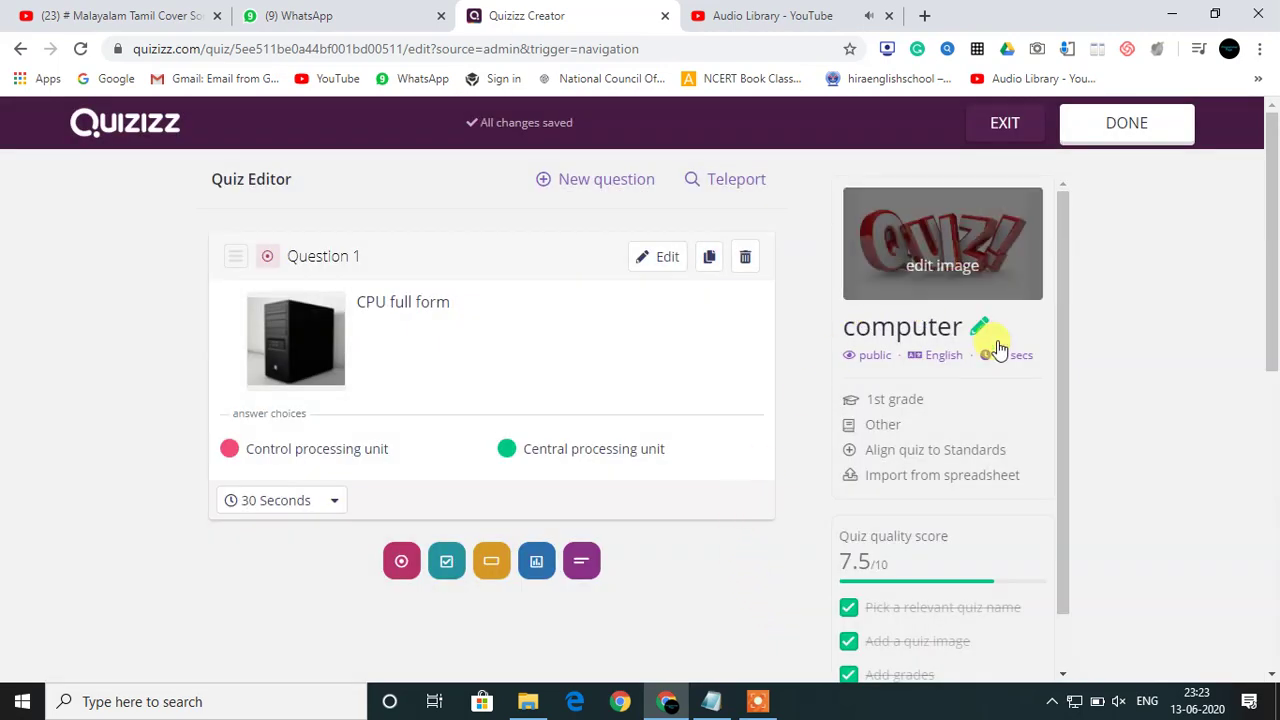
# Finish editing the quiz and open "computer" from the list of own quizzes.
pyautogui.scroll(-1, 1068, 420)
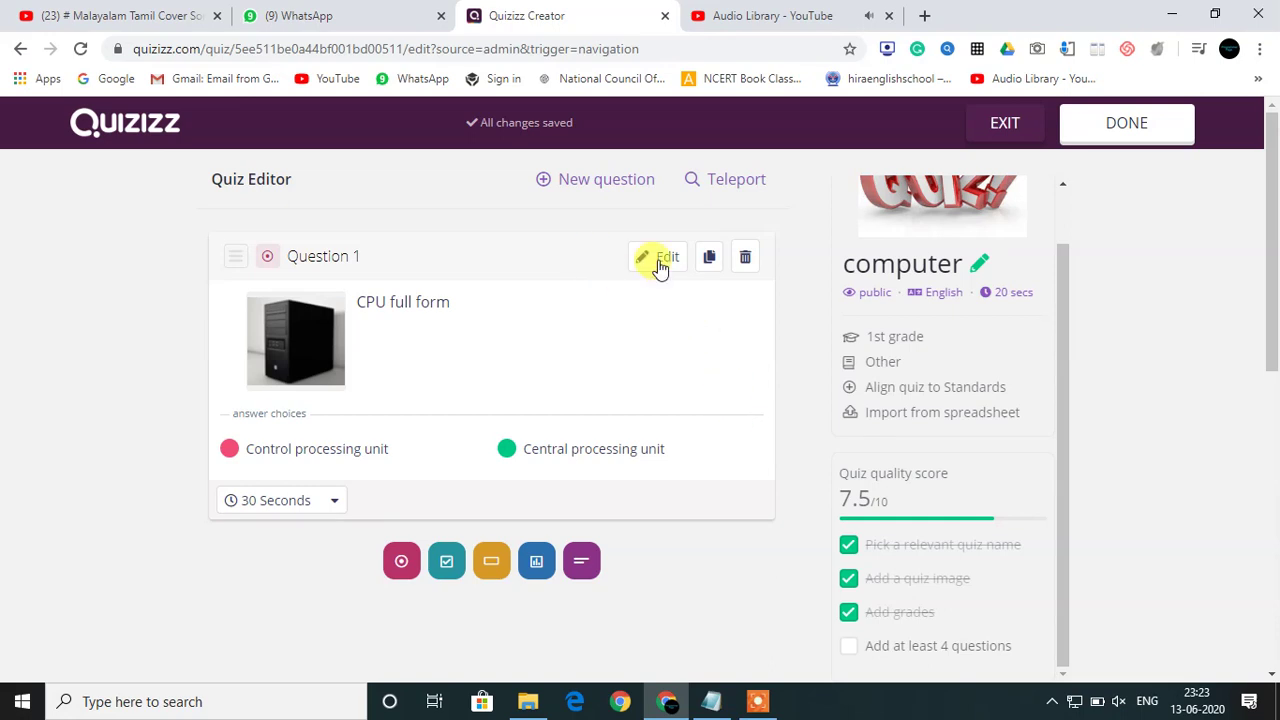
pyautogui.click(1145, 130)
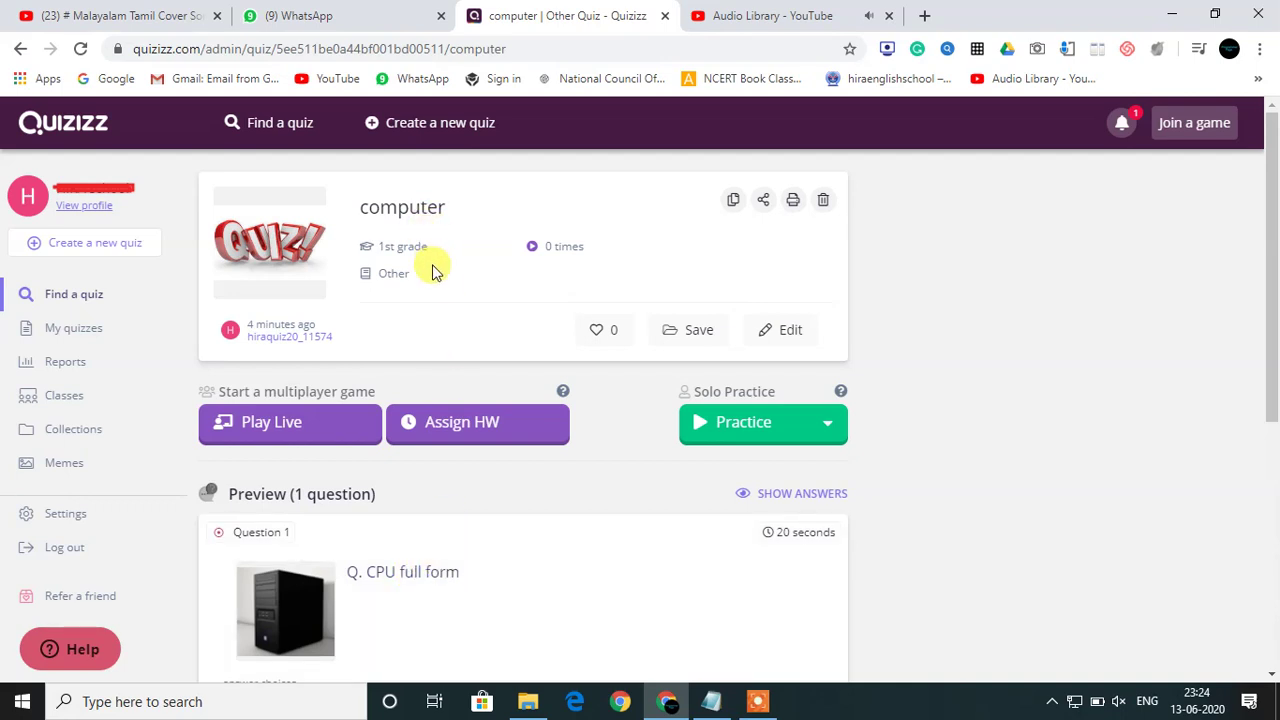
pyautogui.click(81, 335)
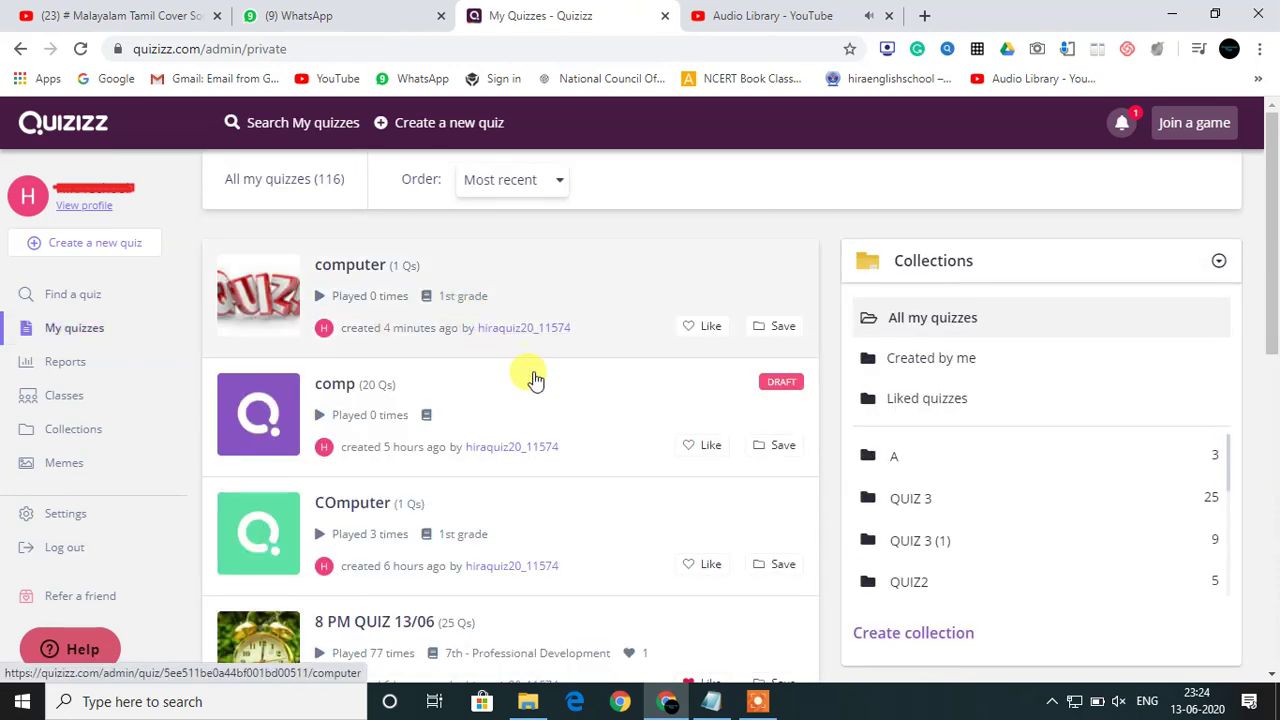
pyautogui.scroll(-8, 540, 395)
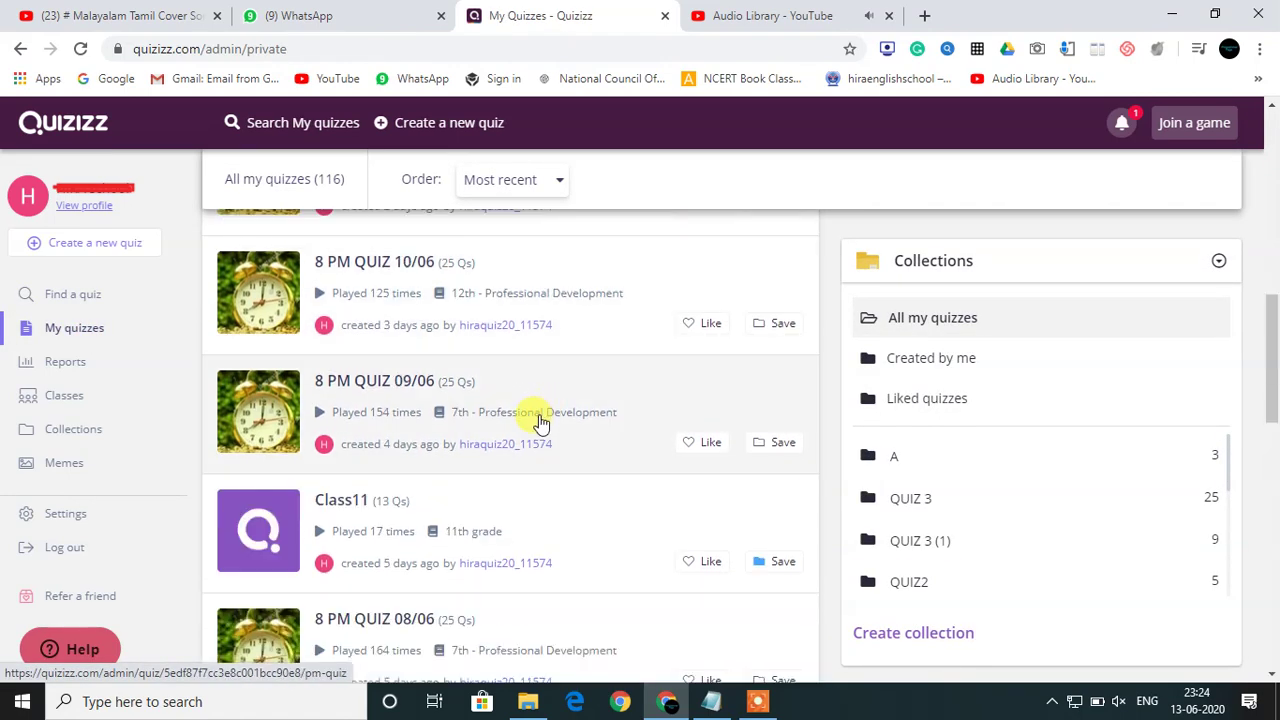
pyautogui.scroll(10, 545, 414)
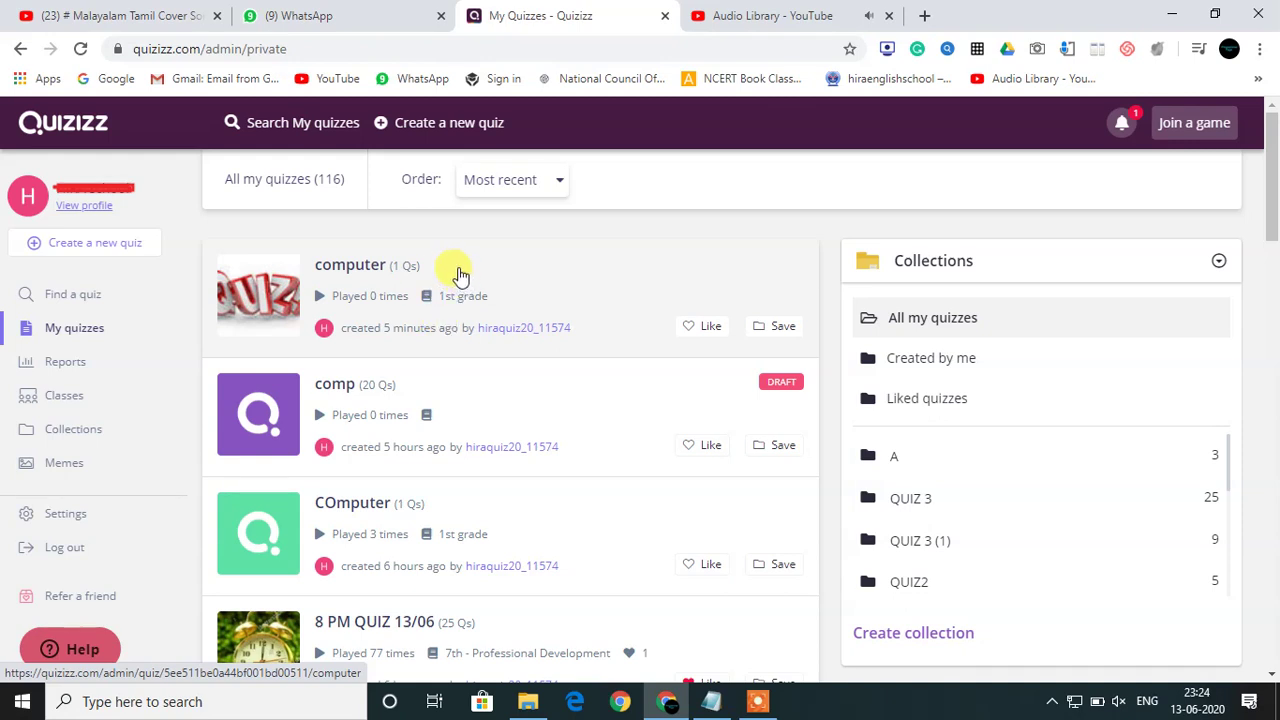
pyautogui.click(370, 270)
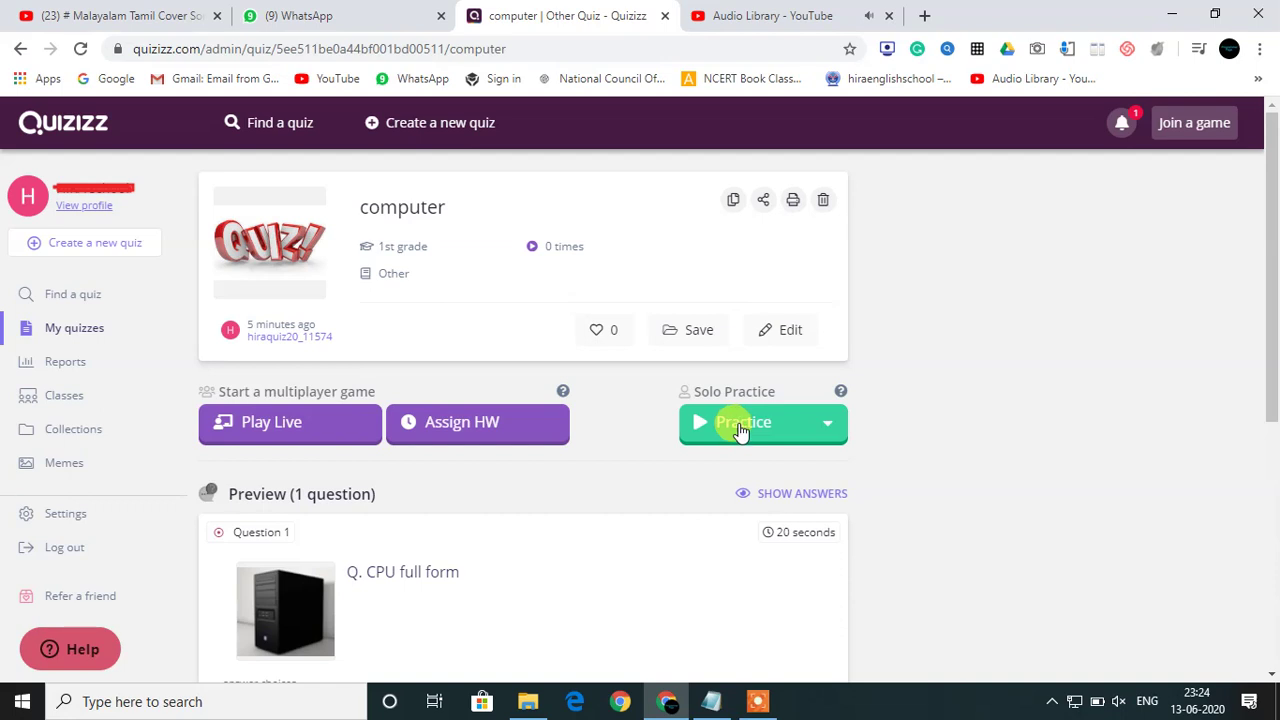
# Host the quiz as a live game in Classic mode and copy its join link for sharing.
pyautogui.click(268, 433)
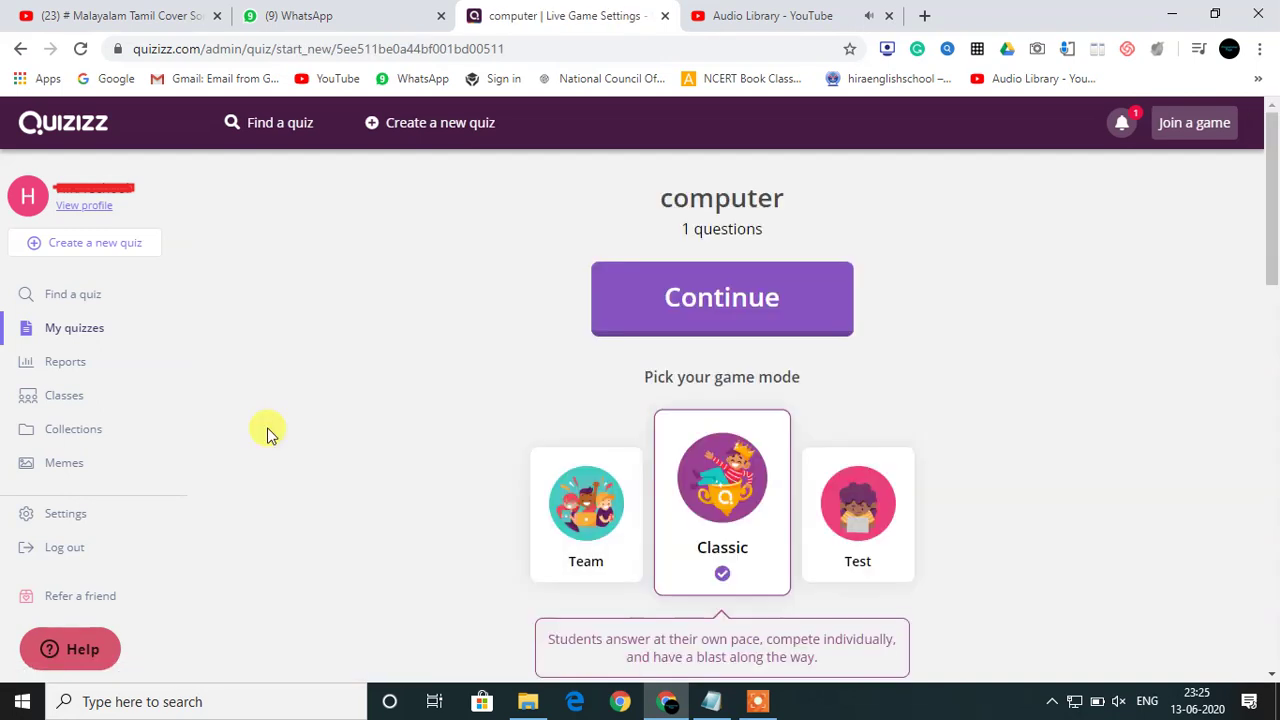
pyautogui.click(718, 303)
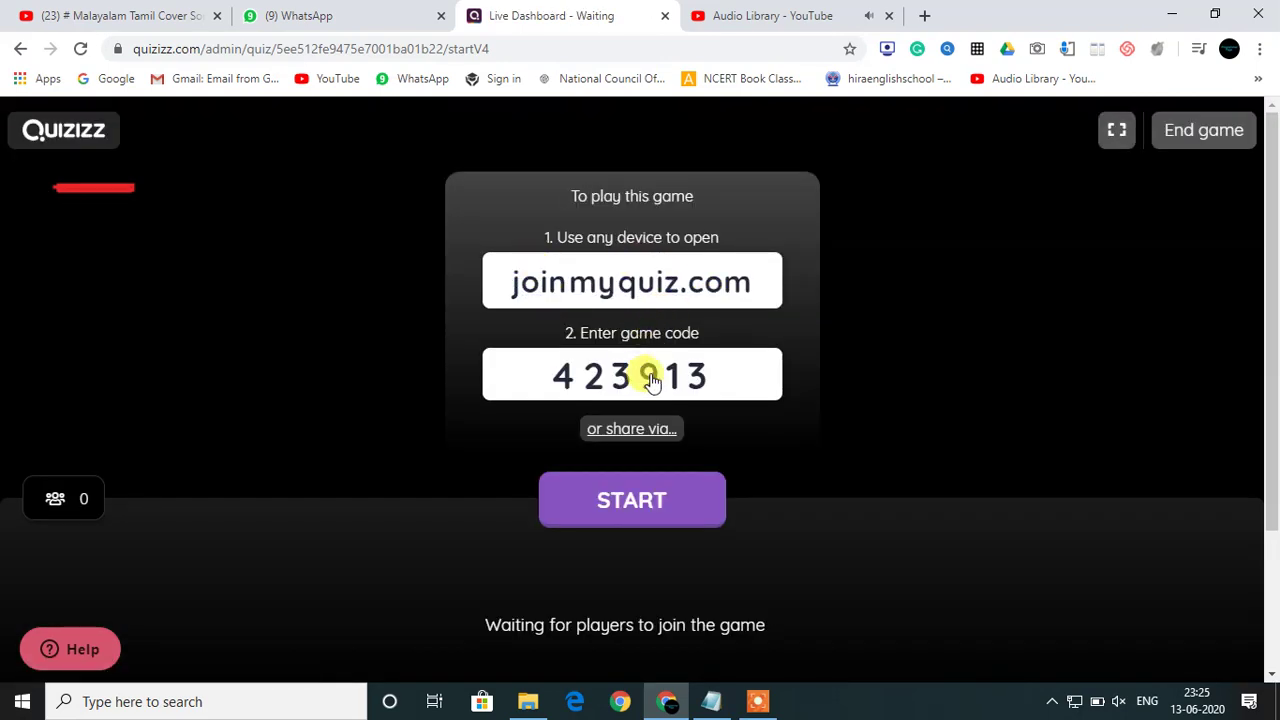
pyautogui.click(629, 436)
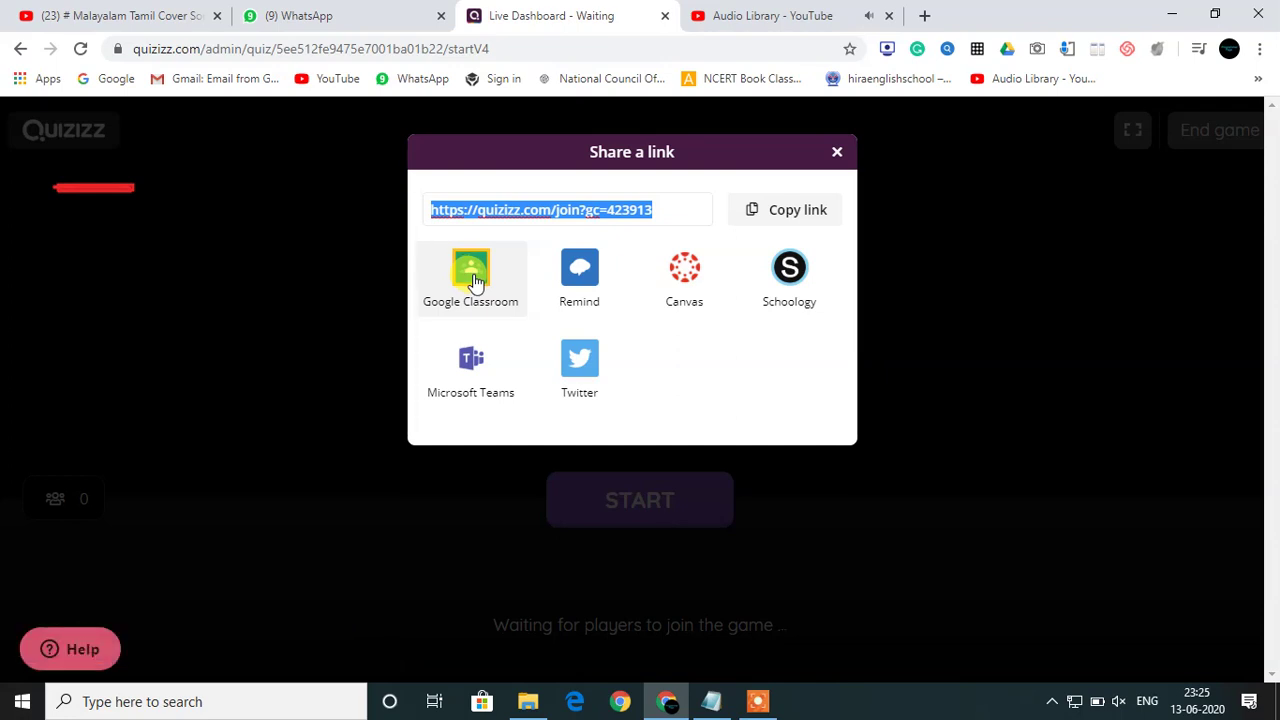
pyautogui.rightClick(540, 212)
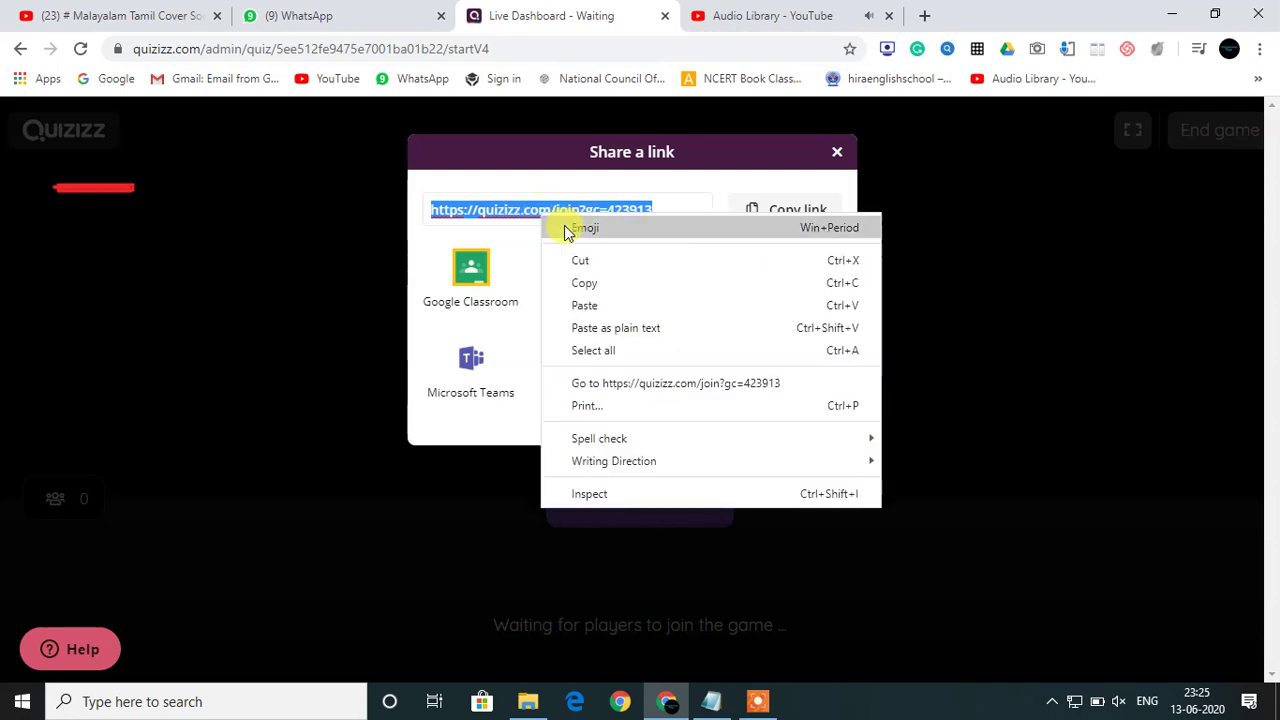
pyautogui.click(606, 284)
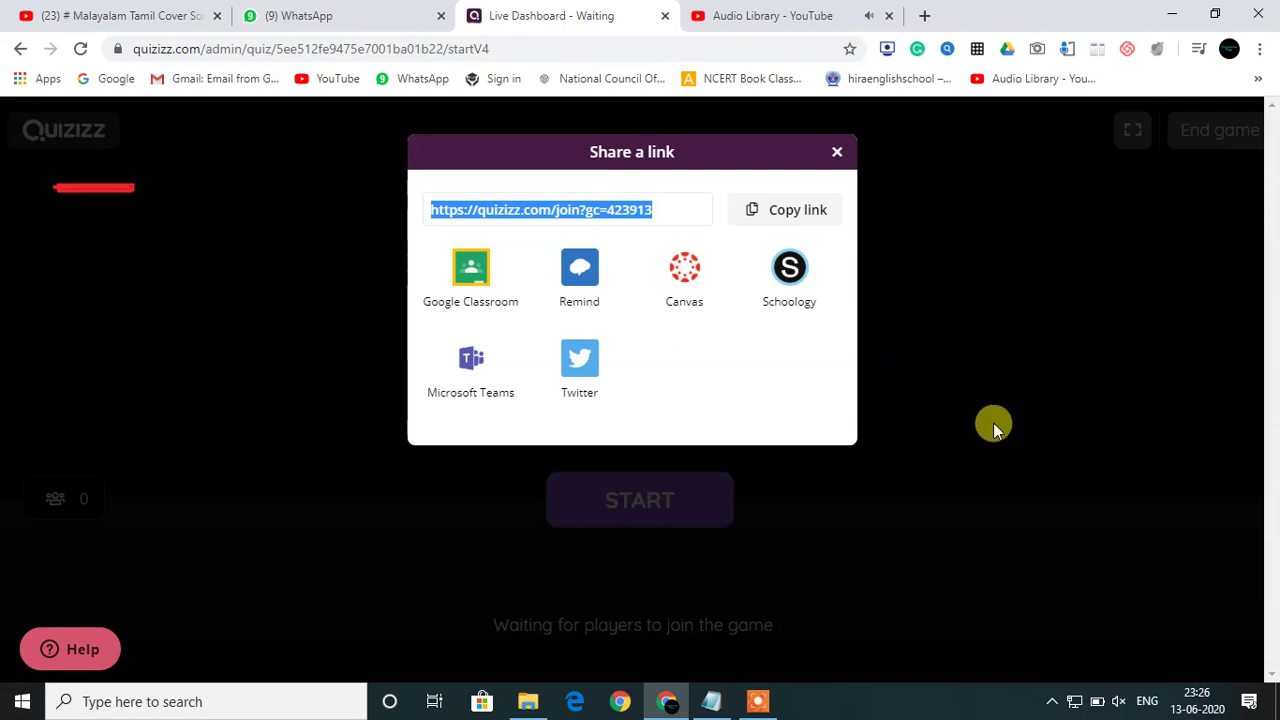
pyautogui.click(838, 153)
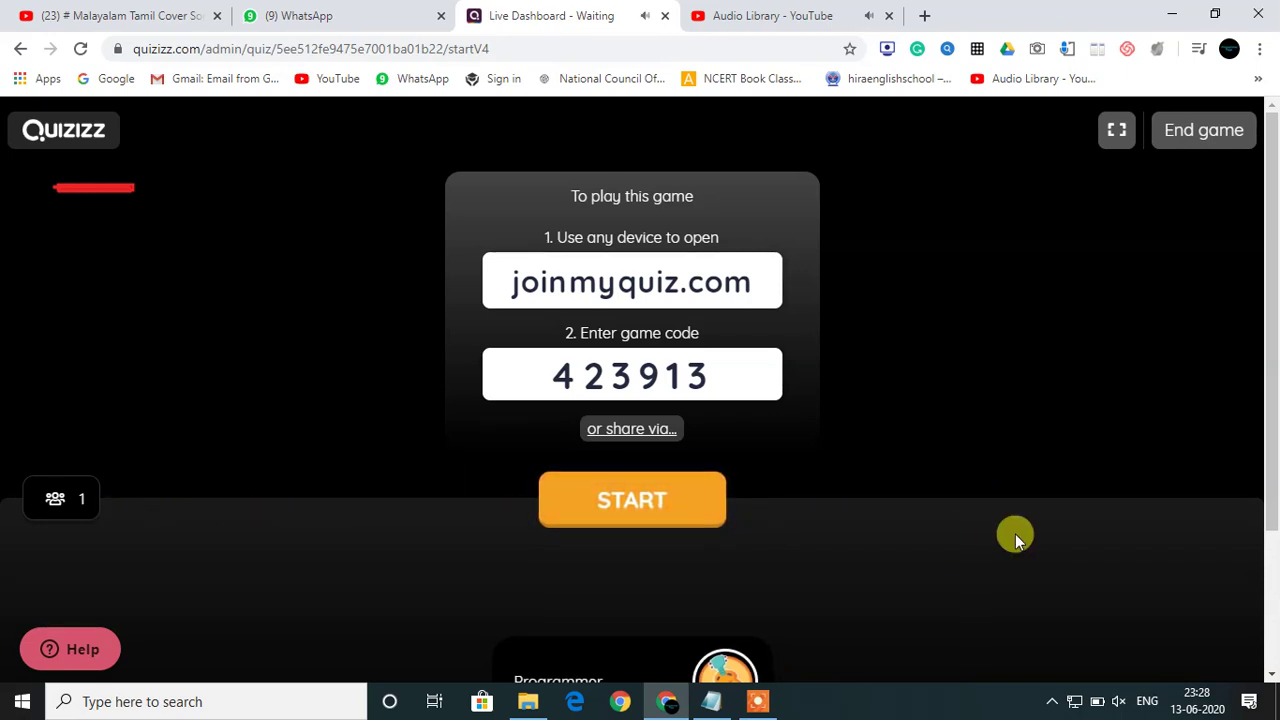
# Check the players who joined the waiting room and start the live game.
pyautogui.scroll(-1, 1055, 521)
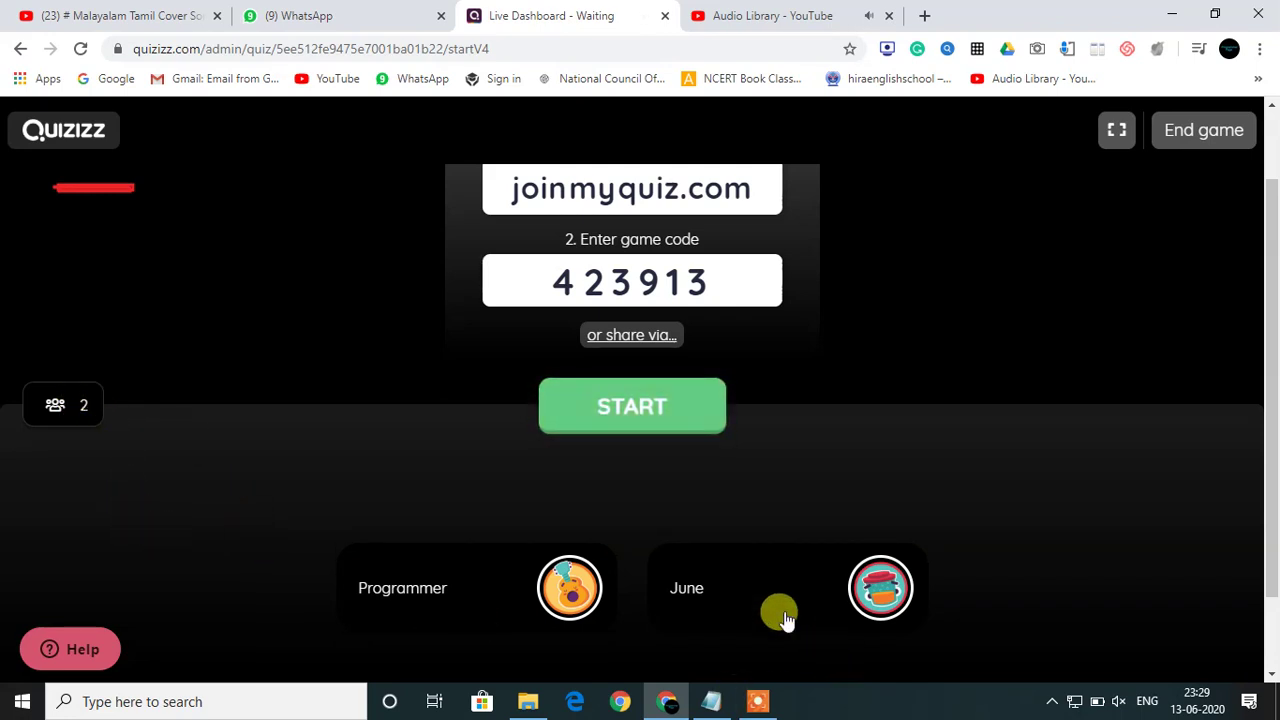
pyautogui.moveTo(836, 620)
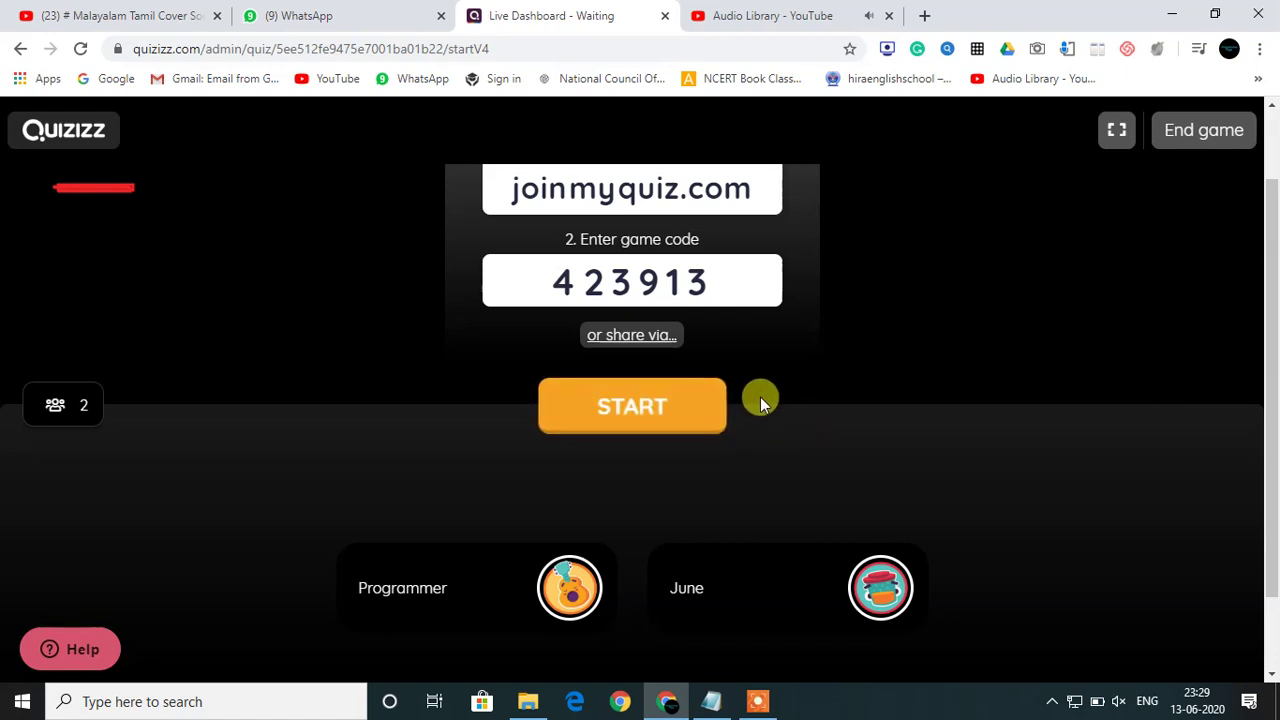
pyautogui.click(664, 414)
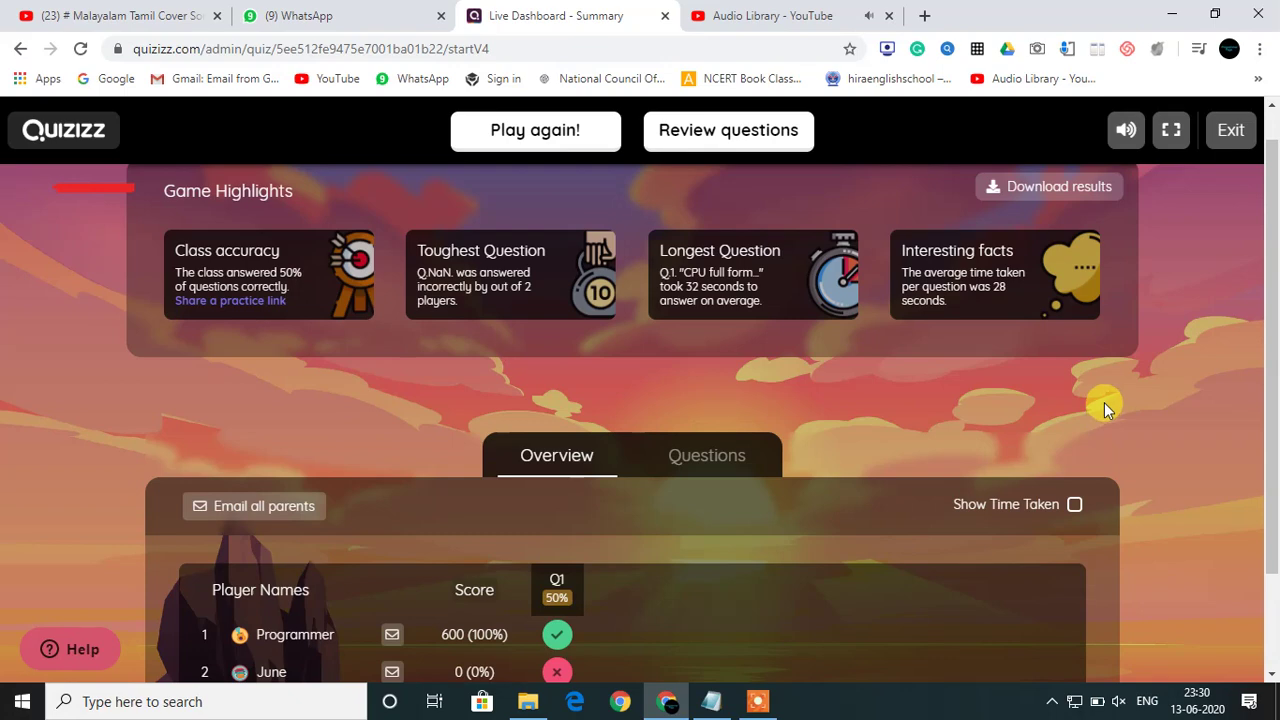
# Review the player scores in the game summary, and download and open the results spreadsheet to examine its class-level sheet.
pyautogui.scroll(-1, 600, 560)
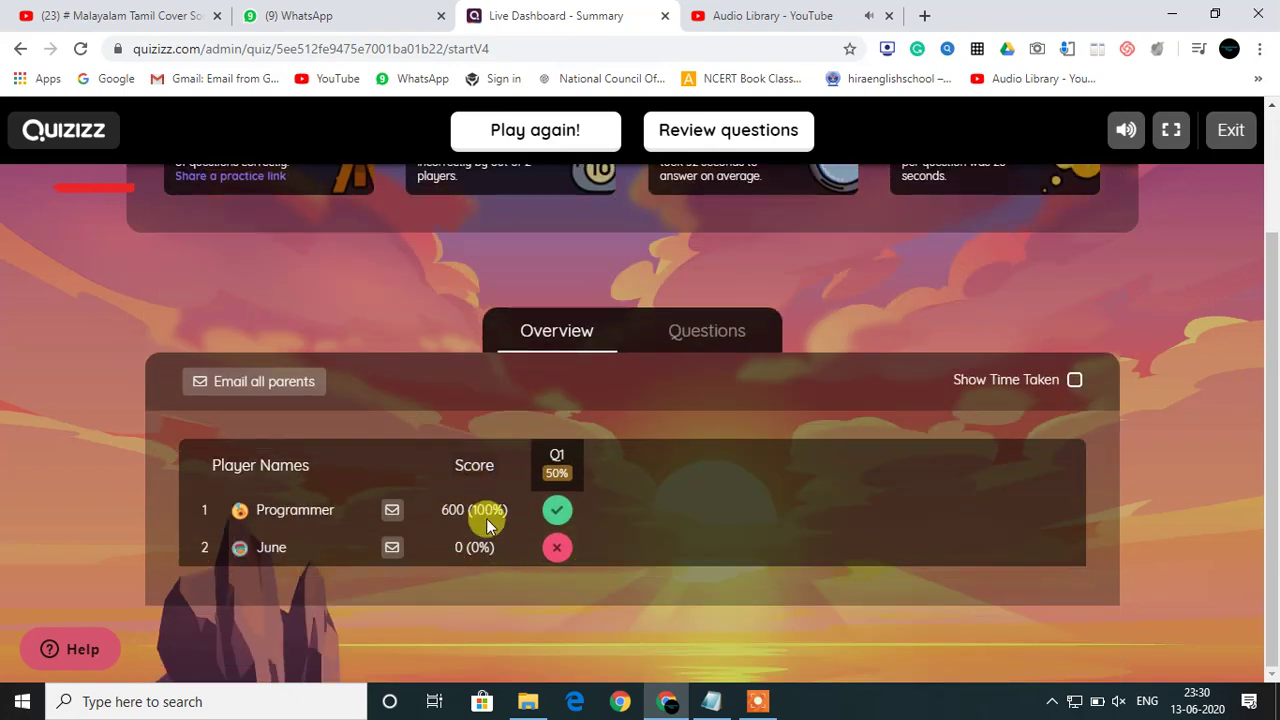
pyautogui.moveTo(565, 556)
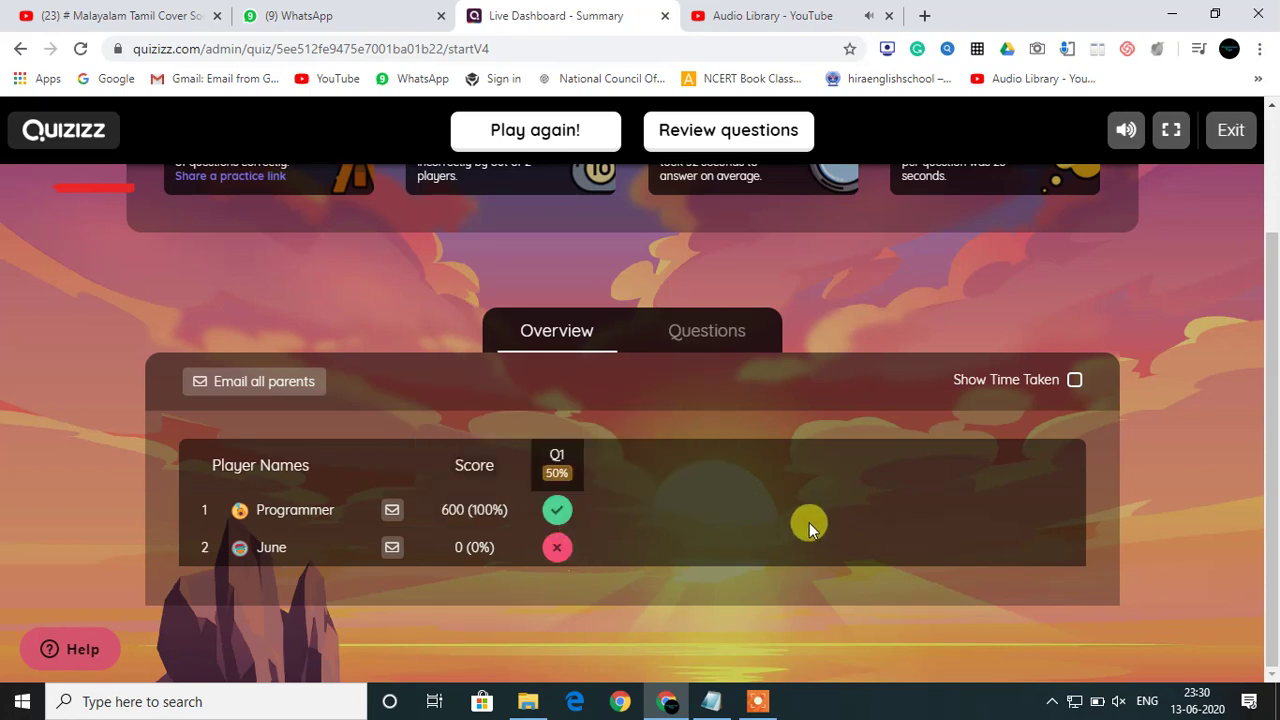
pyautogui.scroll(2, 1162, 394)
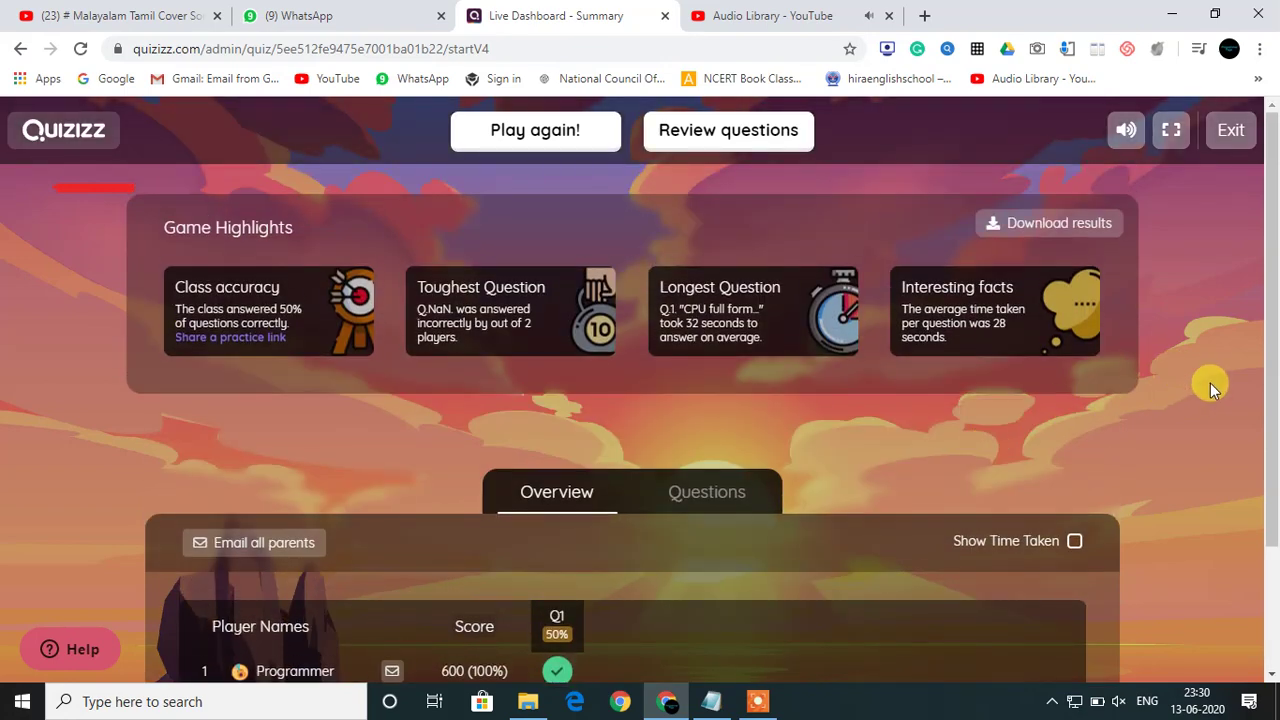
pyautogui.click(1062, 230)
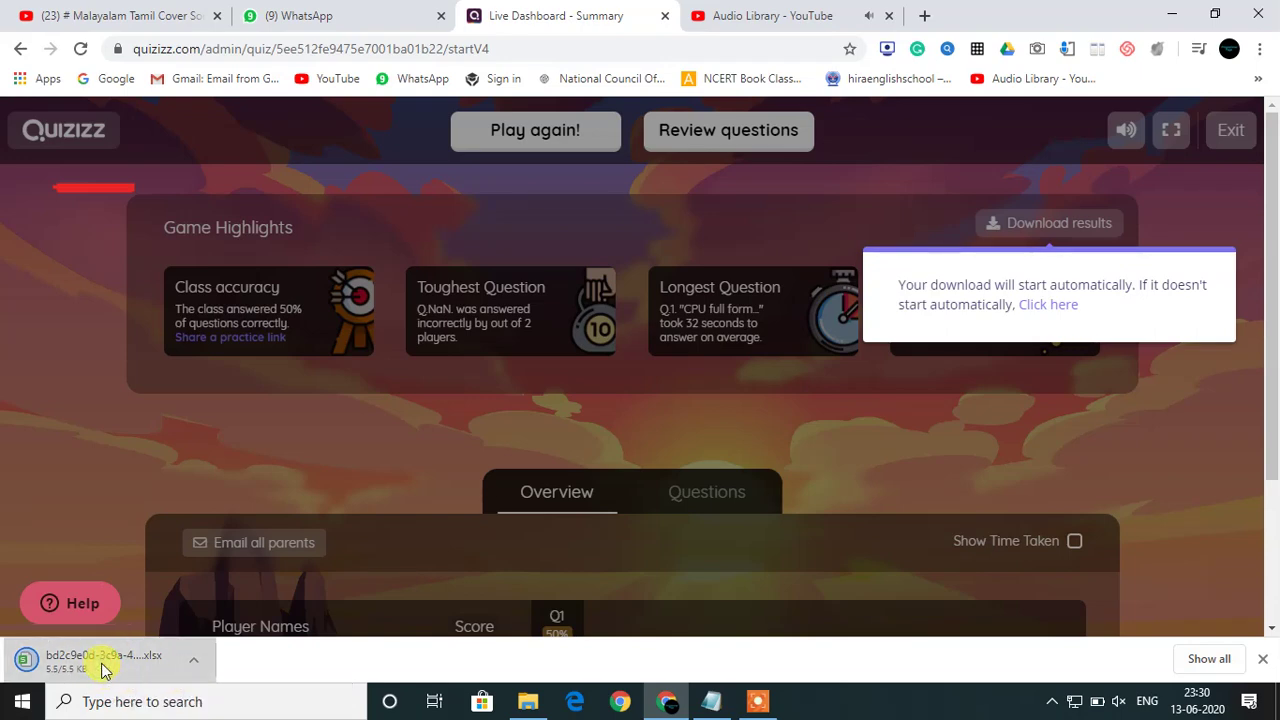
pyautogui.click(103, 665)
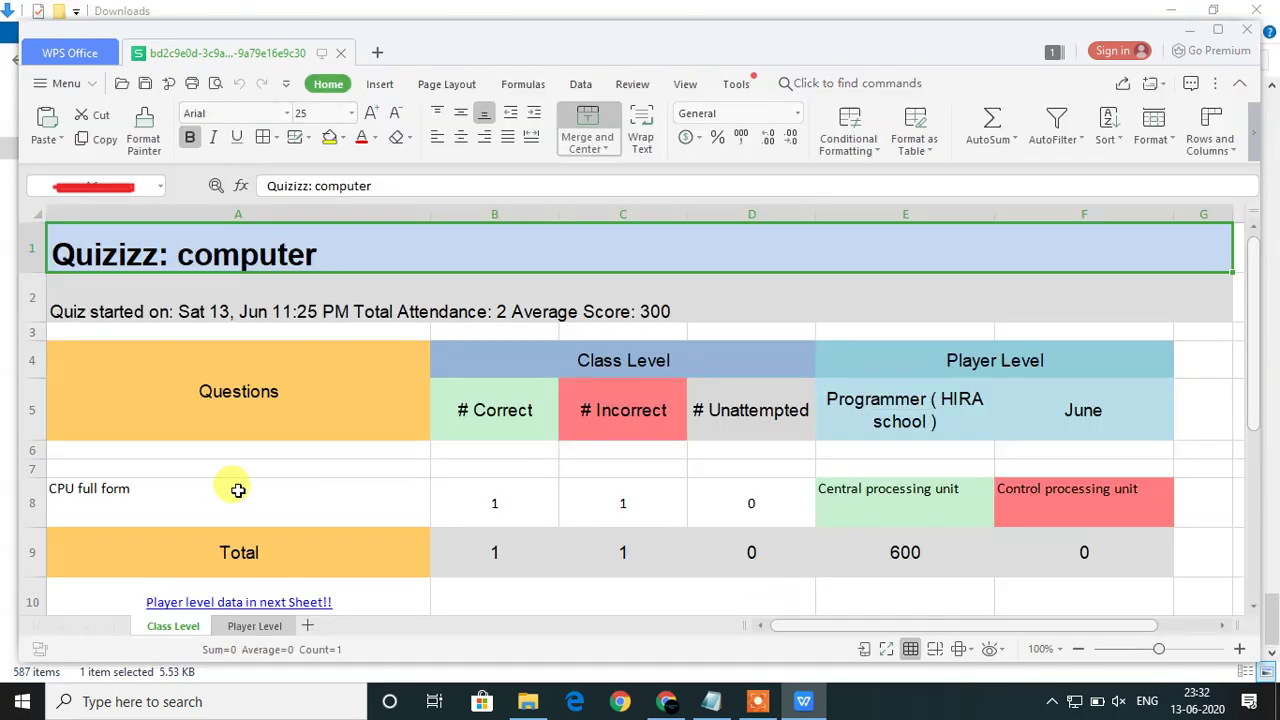
pyautogui.scroll(-3, 238, 486)
pyautogui.scroll(2, 297, 383)
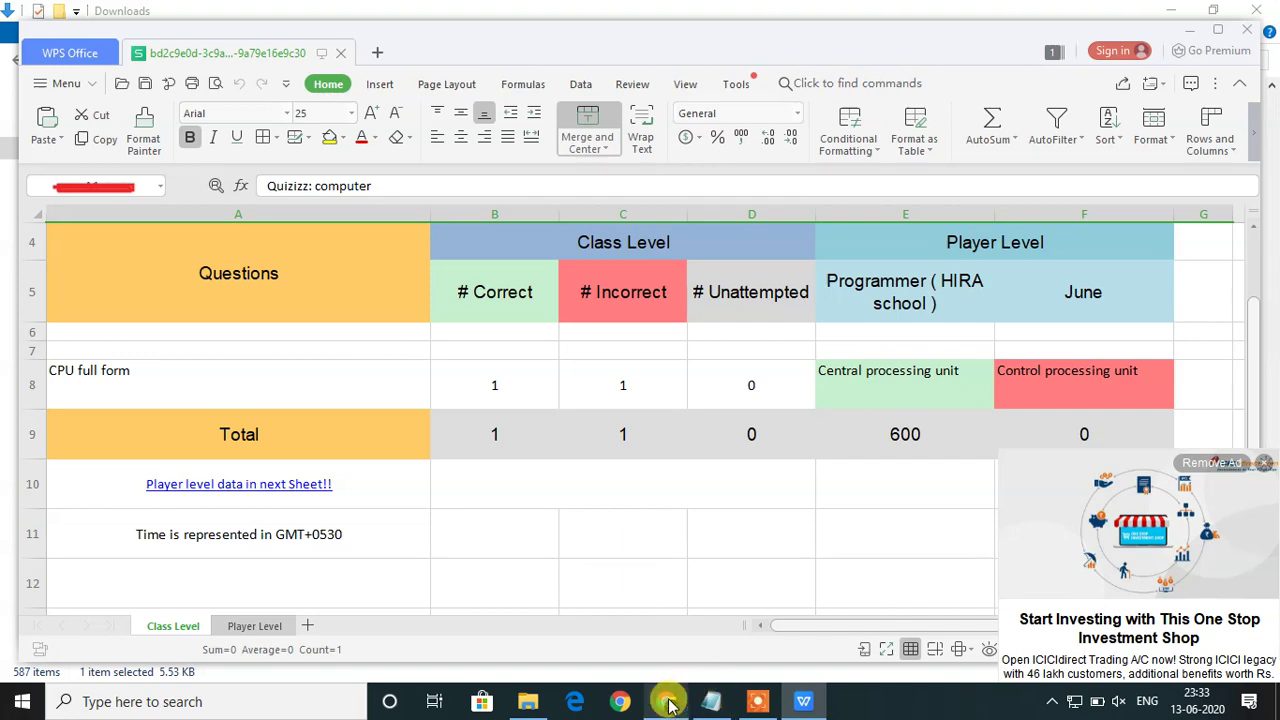
# Switch back to Quizizz in the browser and open the editor for a new quiz named "a".
pyautogui.moveTo(670, 705)
pyautogui.click(665, 610)
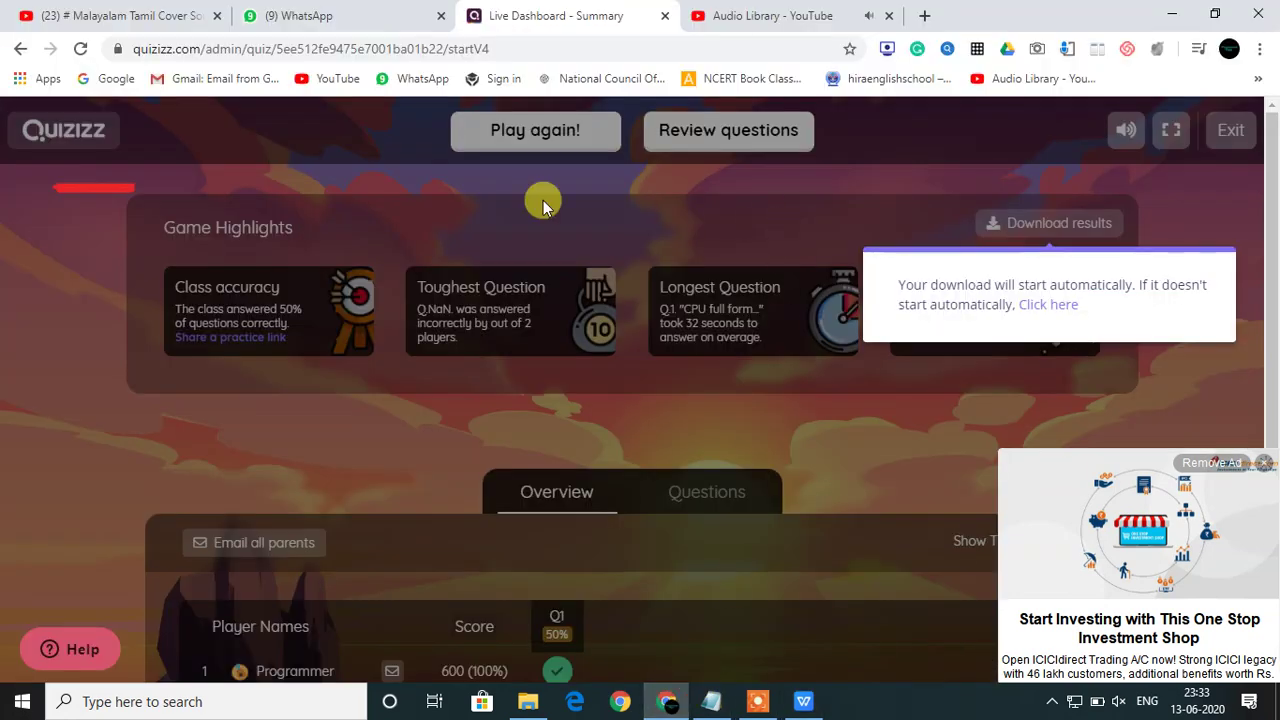
pyautogui.click(1136, 252)
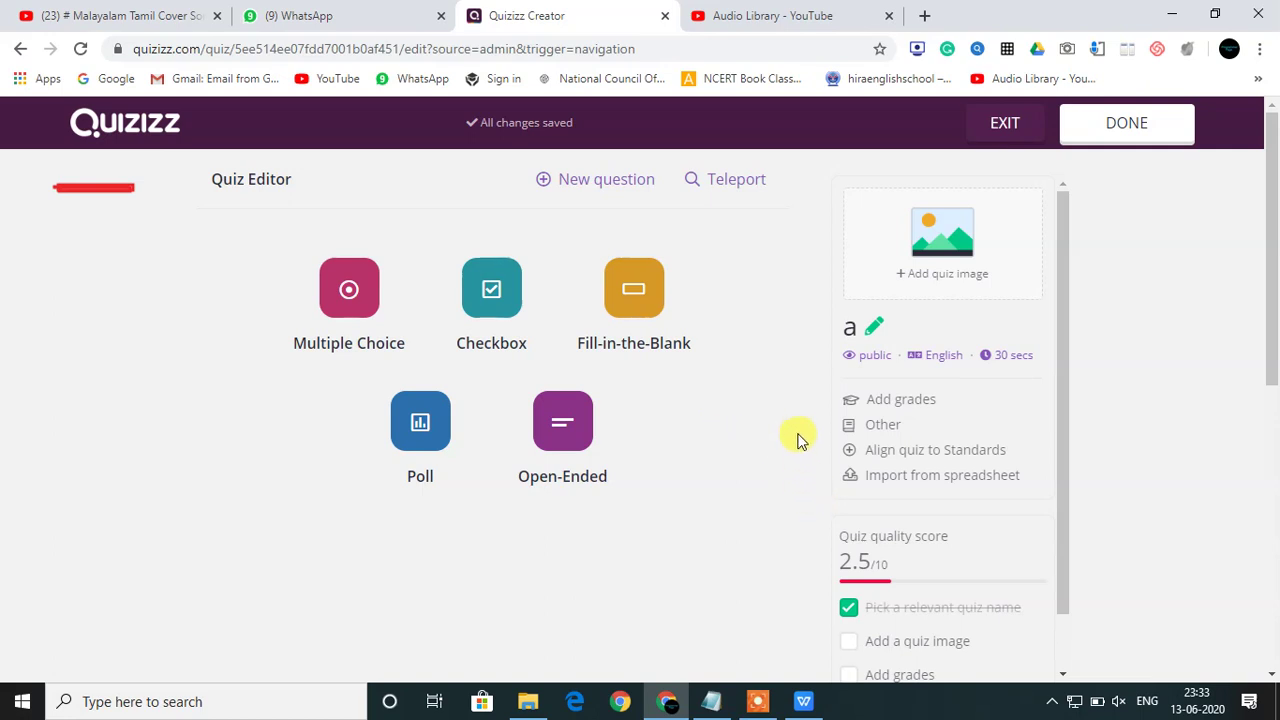
# Download the template for importing questions from a spreadsheet, and open it to examine the sample questions in A3:H7.
pyautogui.click(933, 481)
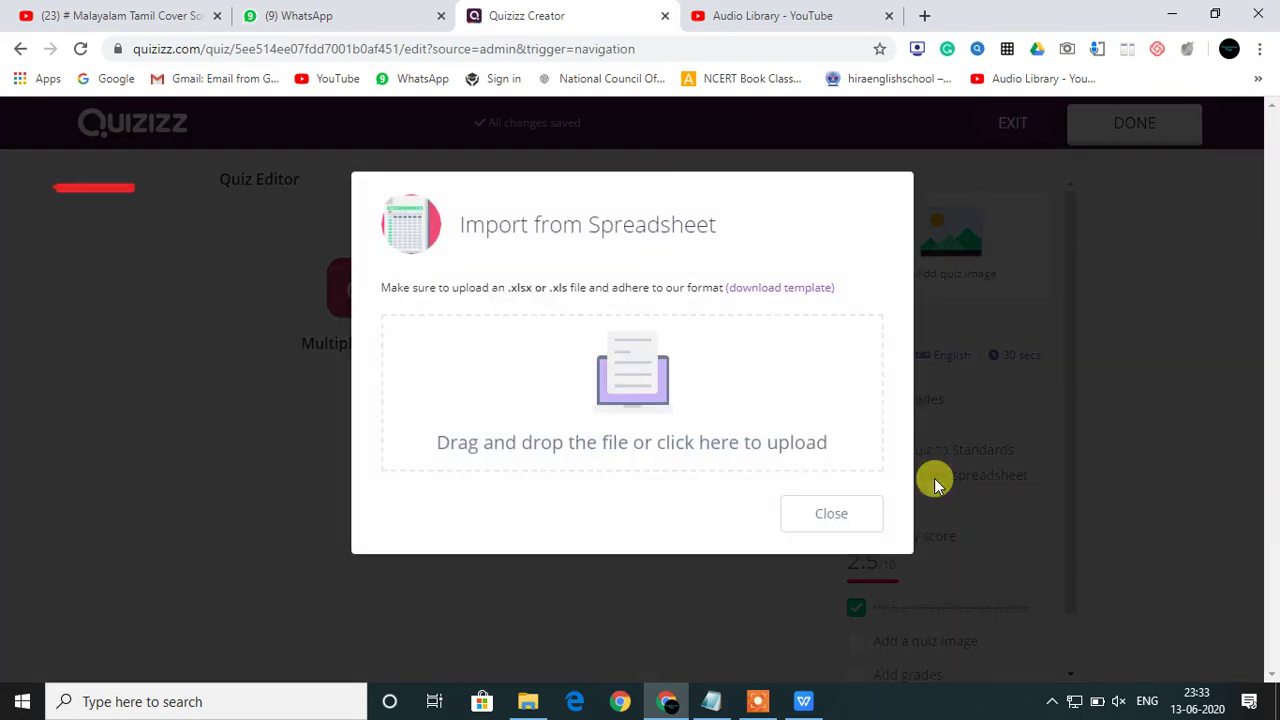
pyautogui.click(785, 296)
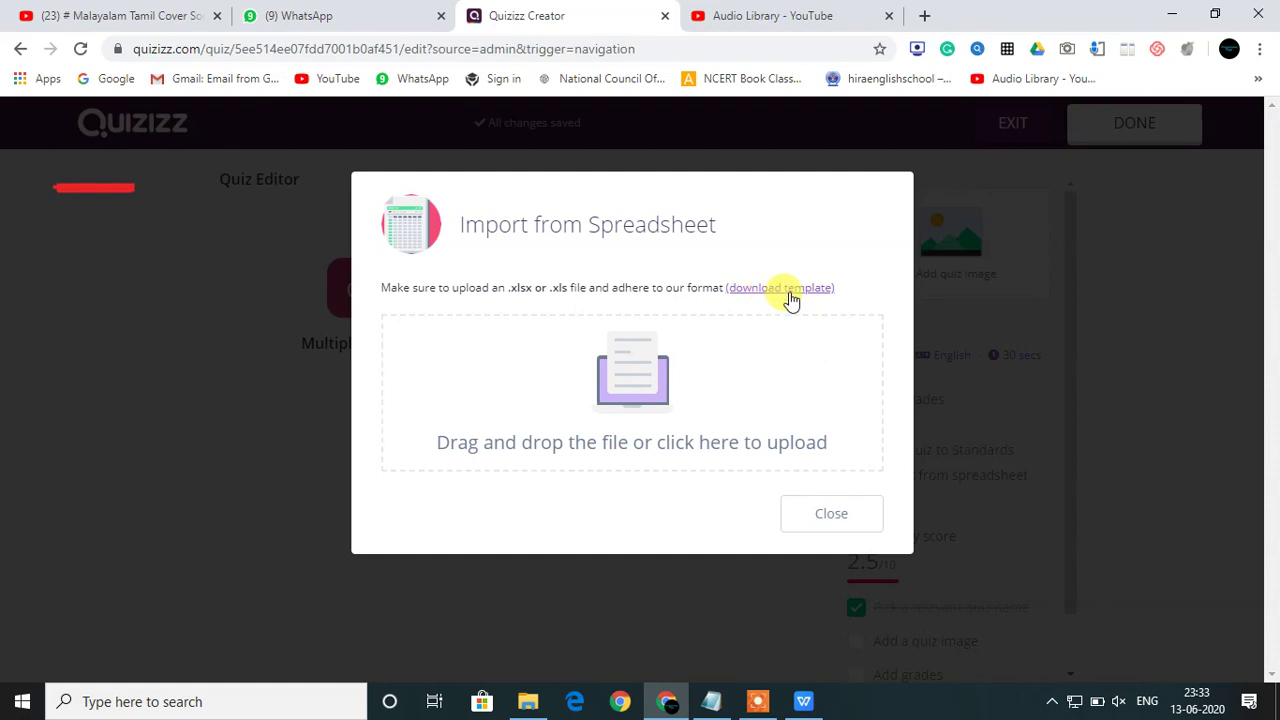
pyautogui.click(789, 294)
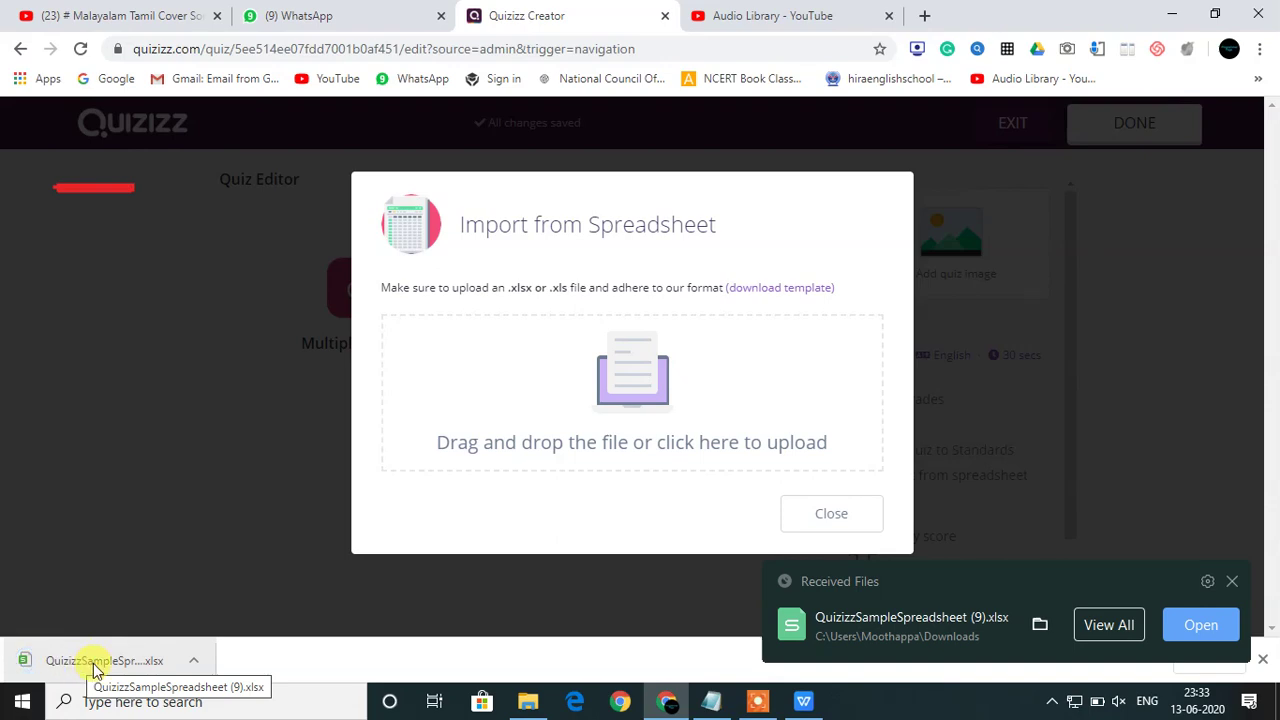
pyautogui.click(95, 662)
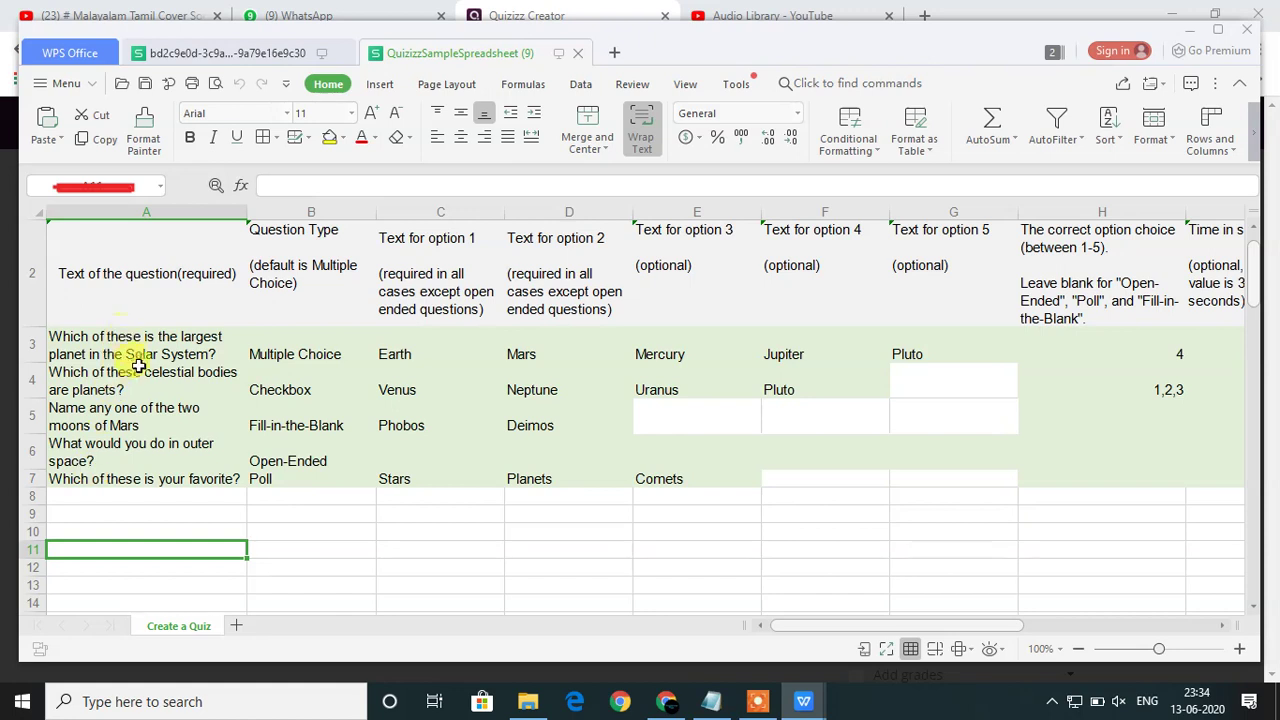
pyautogui.moveTo(155, 340); pyautogui.dragTo(1060, 483)
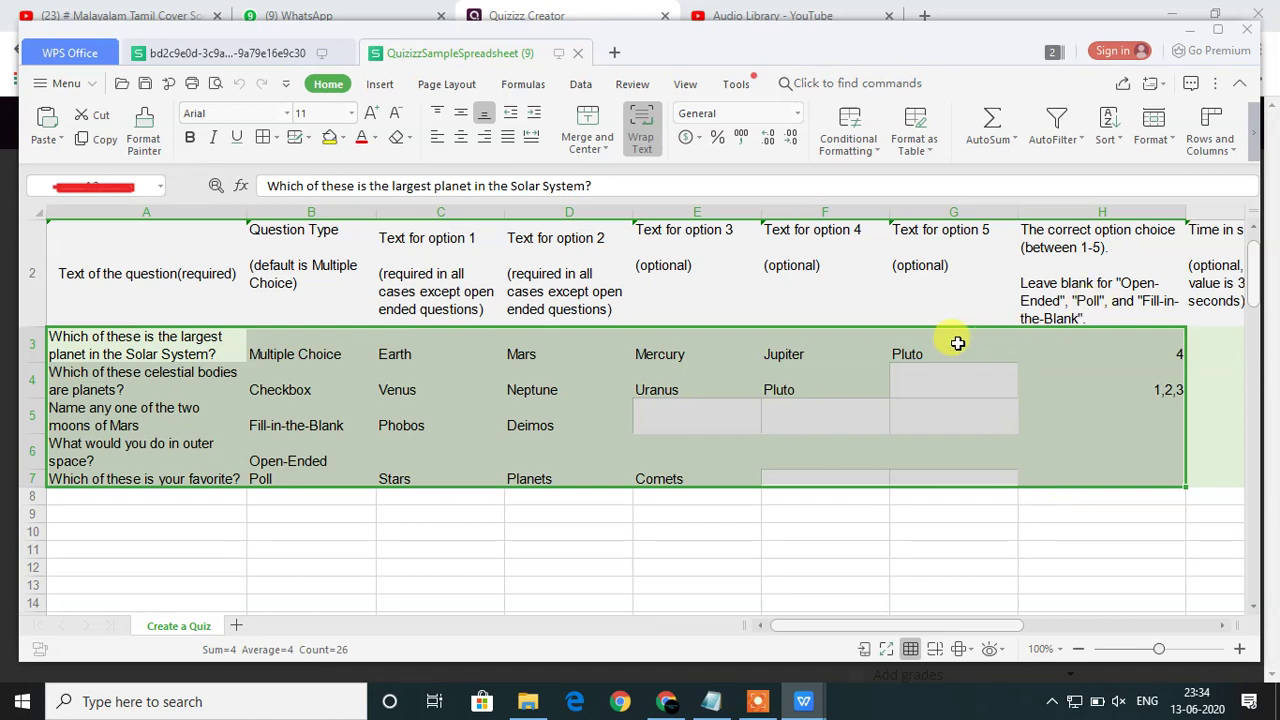
# Switch back to Quizizz in the browser, upload the filled-in "quiz may" .xlsx workbook from Downloads, and save its questions into the quiz.
pyautogui.click(664, 700)
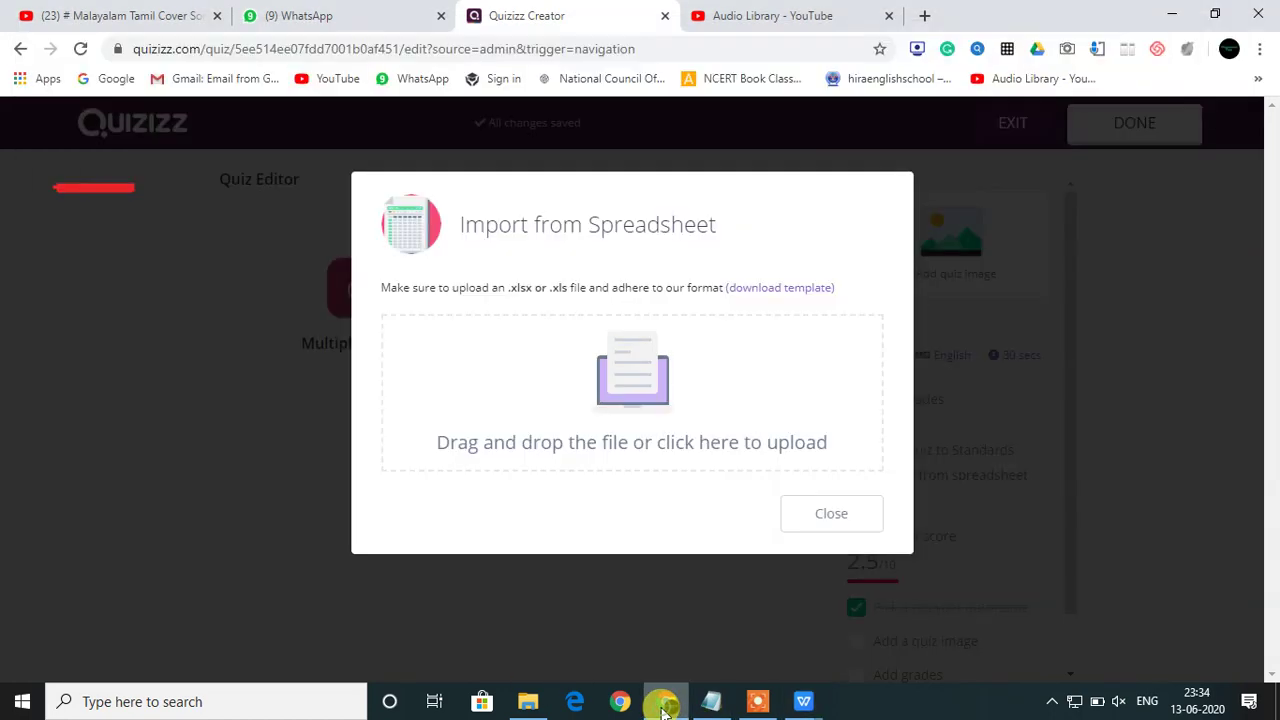
pyautogui.click(632, 397)
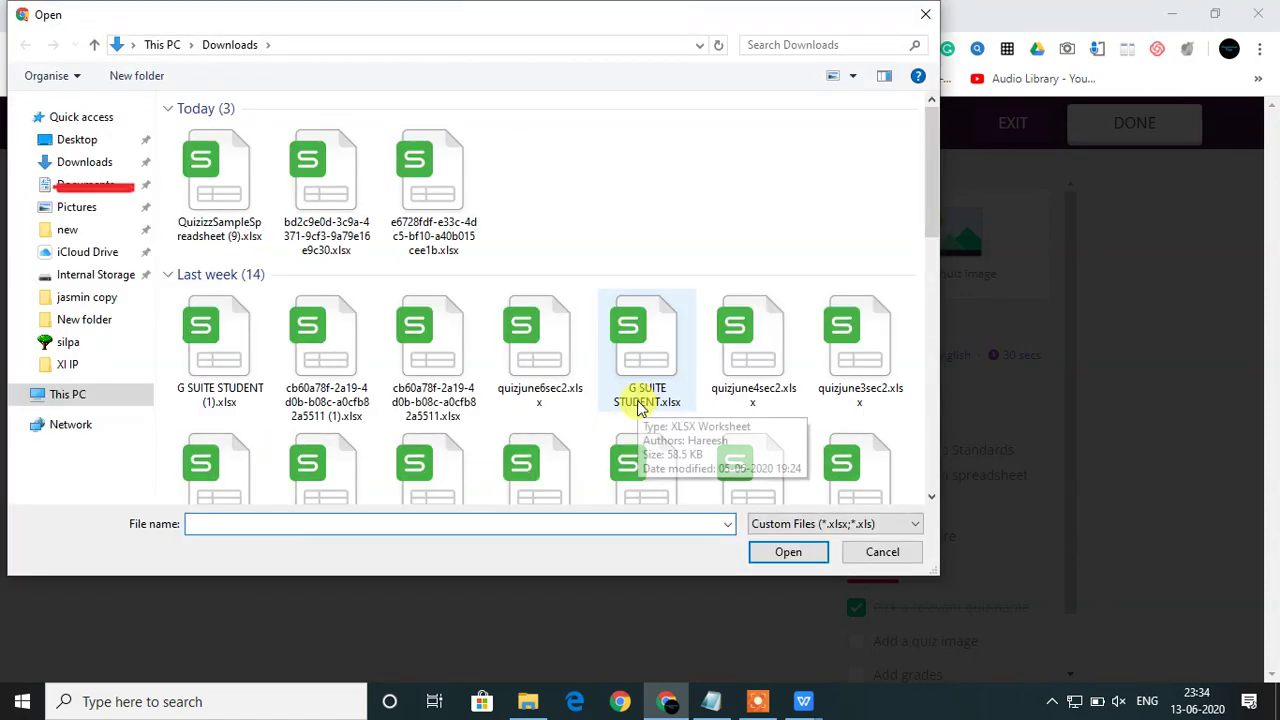
pyautogui.scroll(-3, 641, 407)
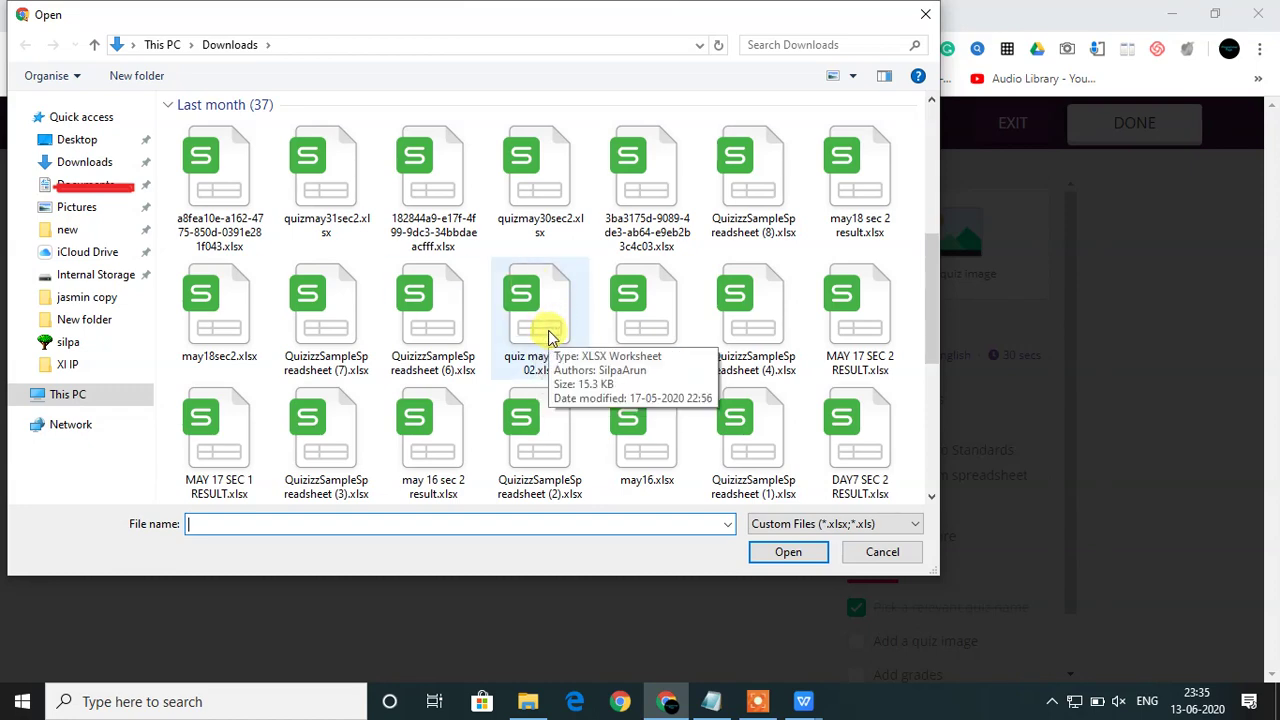
pyautogui.doubleClick(548, 335)
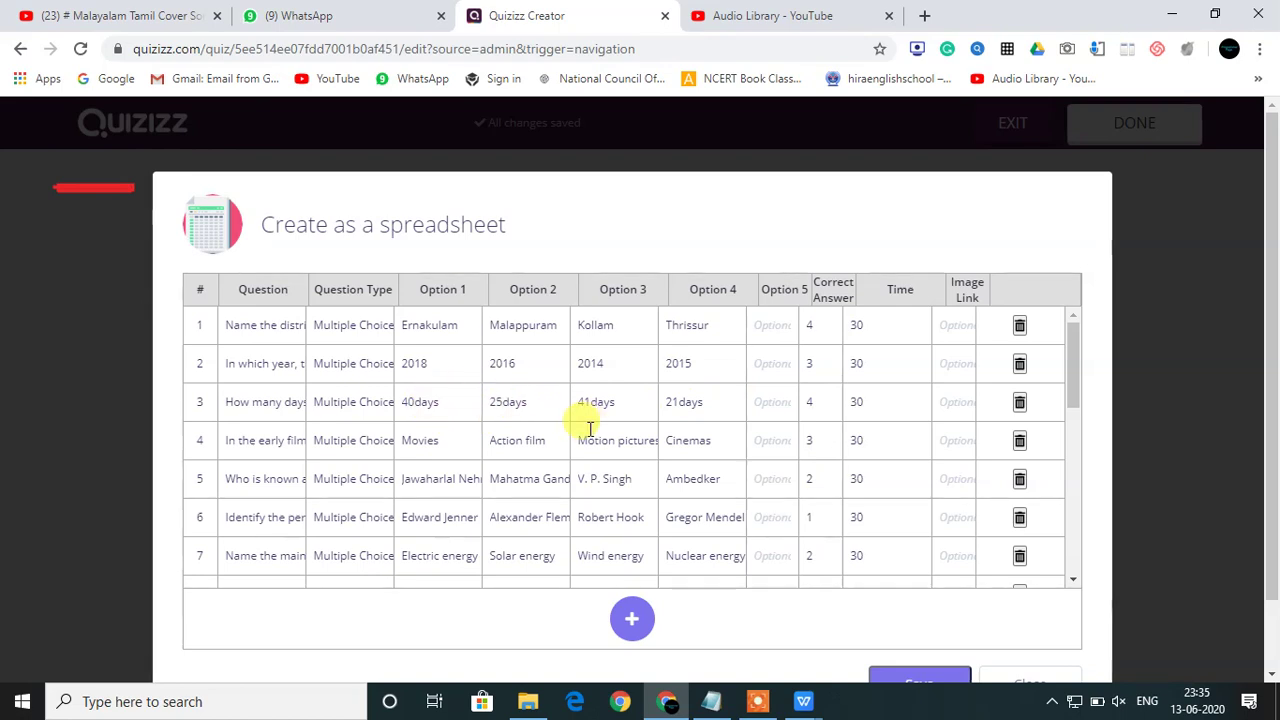
pyautogui.scroll(-2, 1268, 440)
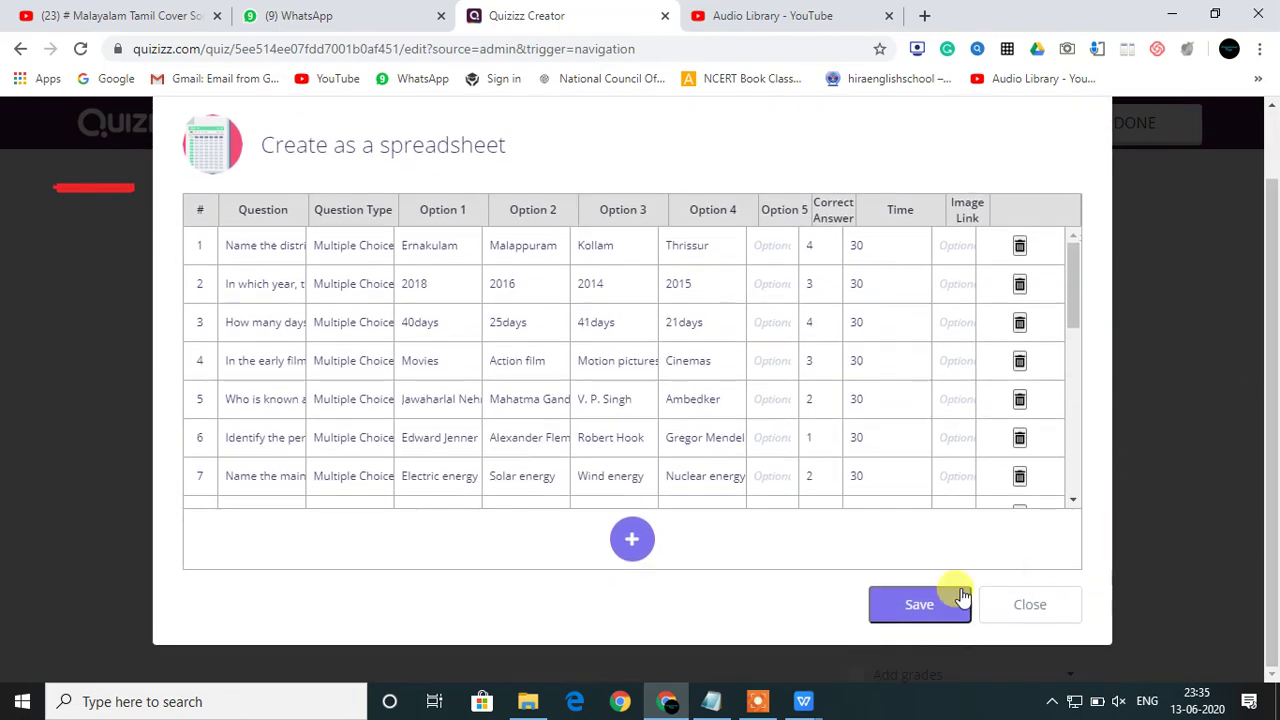
pyautogui.click(955, 600)
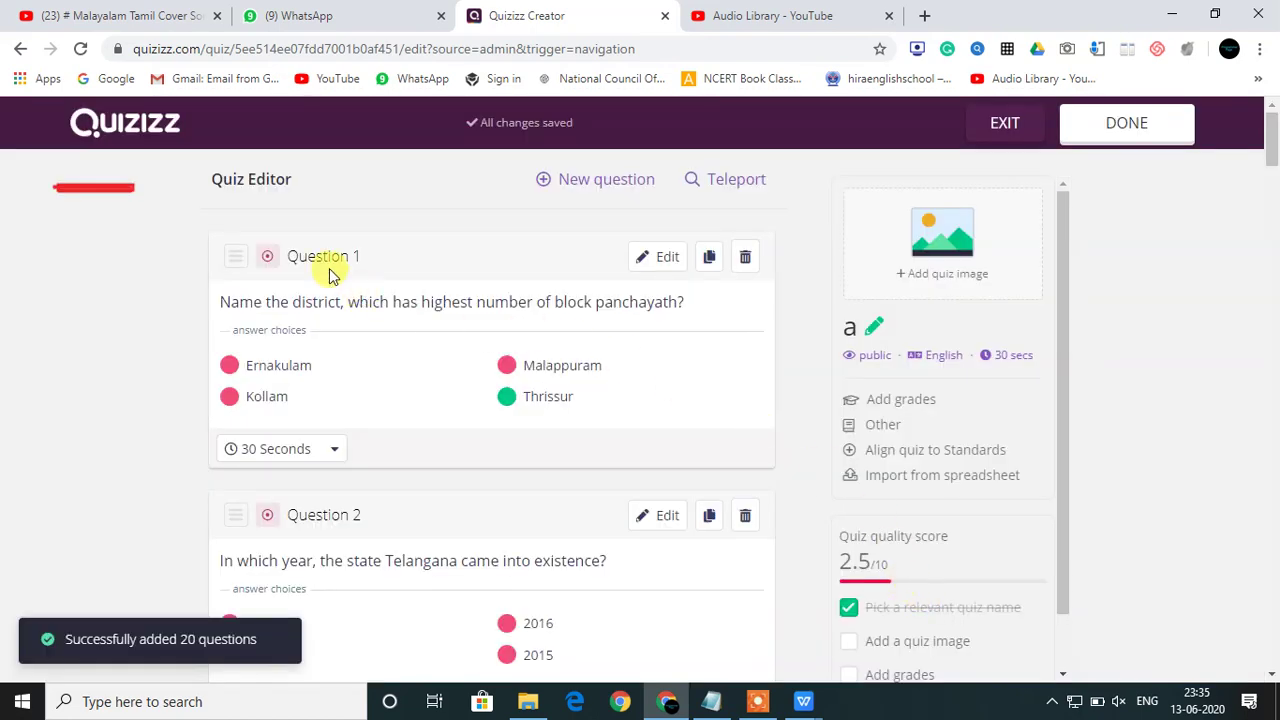
# Review the imported questions and their marked answers in the quiz editor, through to the last question.
pyautogui.scroll(-3, 325, 300)
pyautogui.scroll(-20, 325, 330)
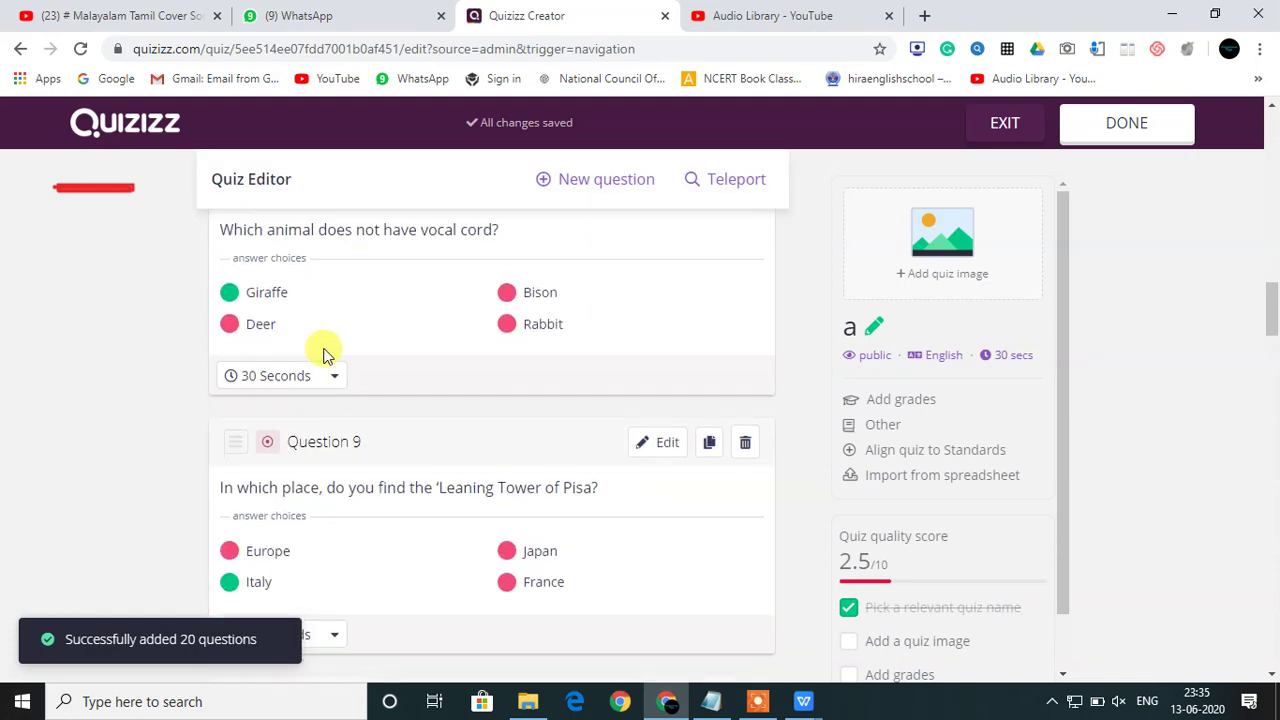
pyautogui.scroll(-20, 325, 360)
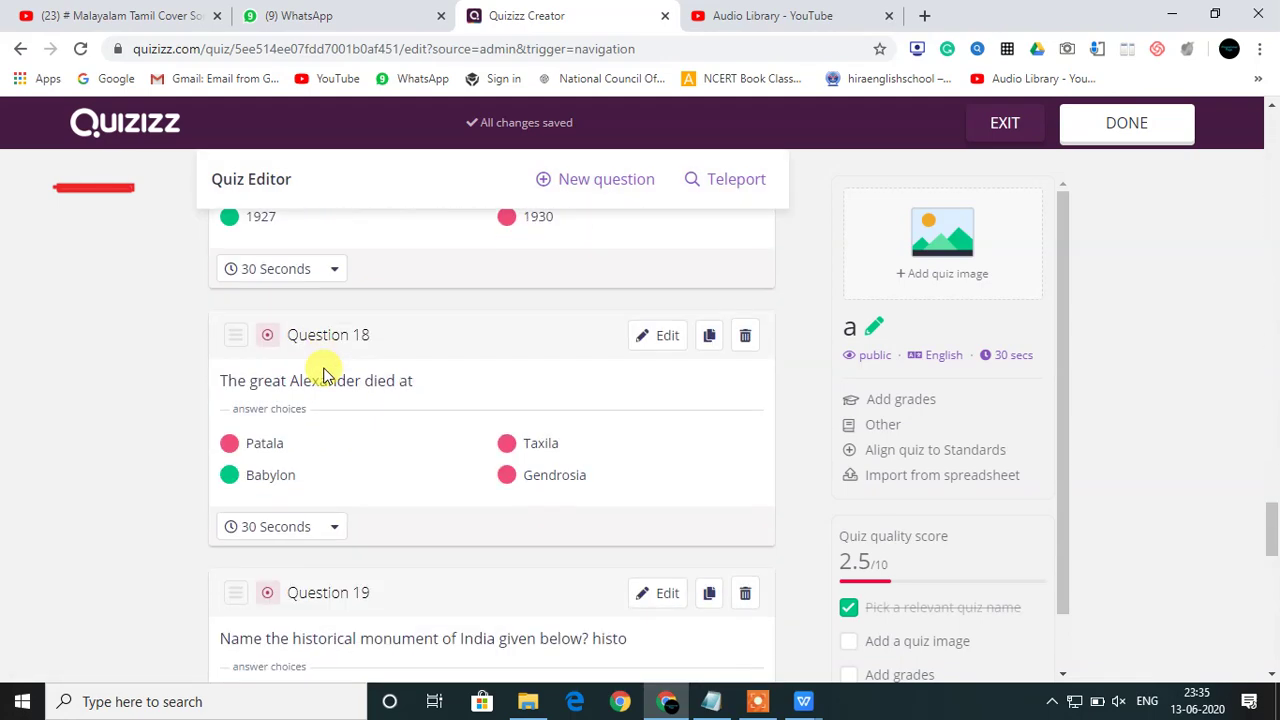
pyautogui.scroll(-2, 322, 380)
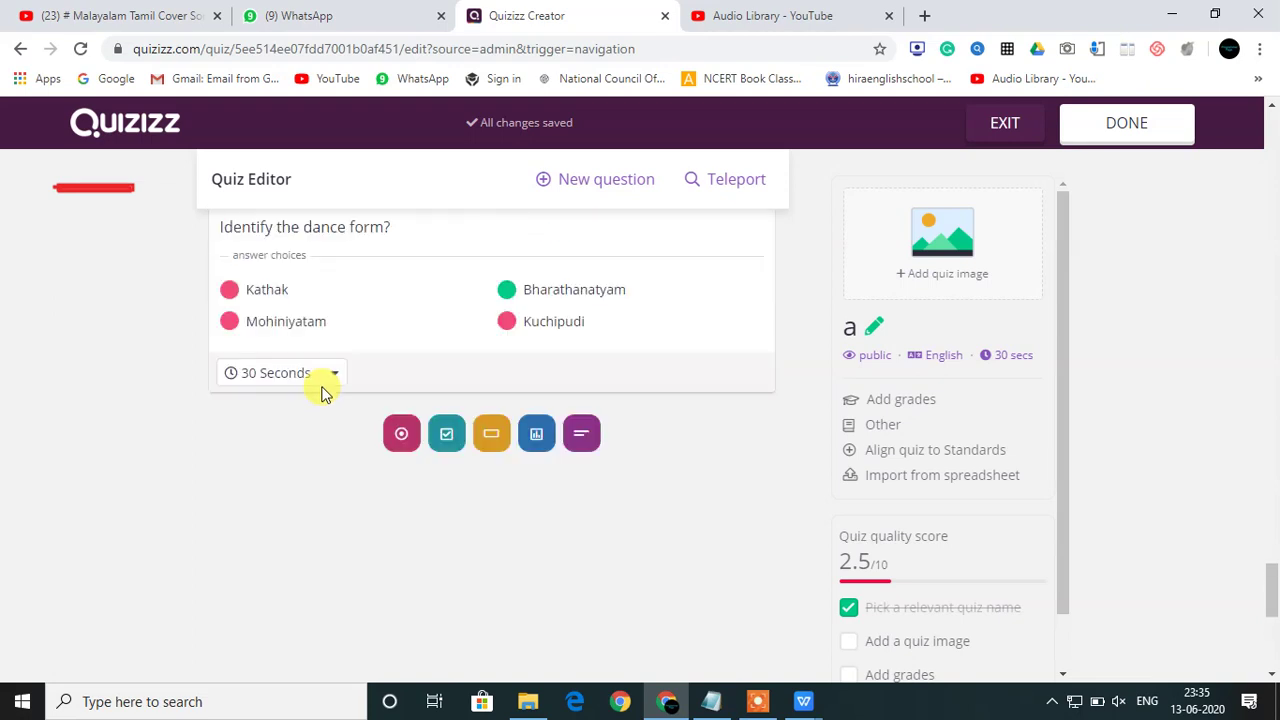
pyautogui.scroll(5, 322, 390)
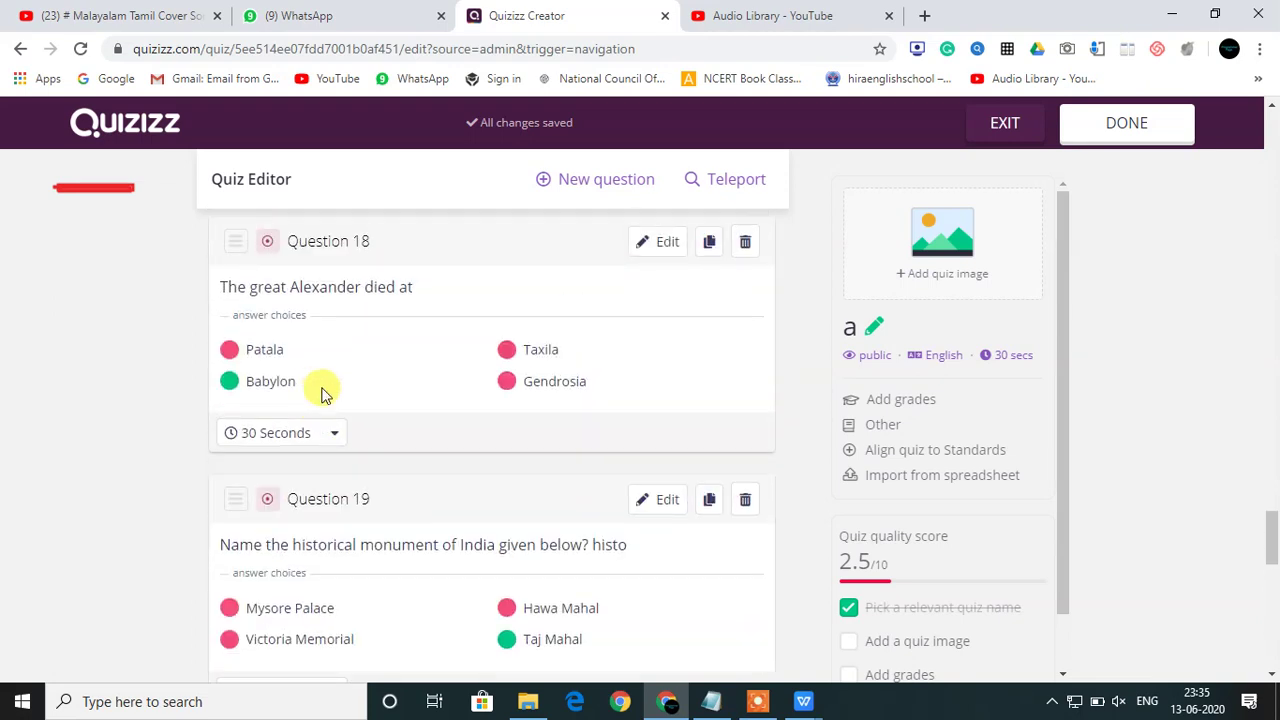